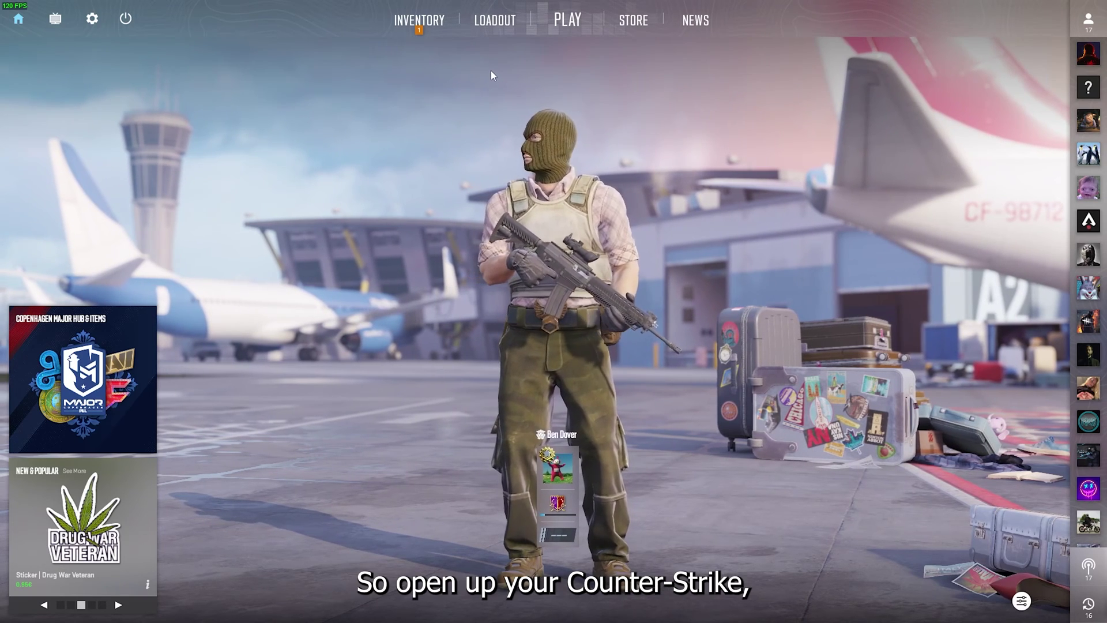
- In the game's audio settings, set the Voice Input Audio Device to Microfoon (Blue Snowball) and the Voice/Microphone Mode to Push To Talk
left_click(92, 20)
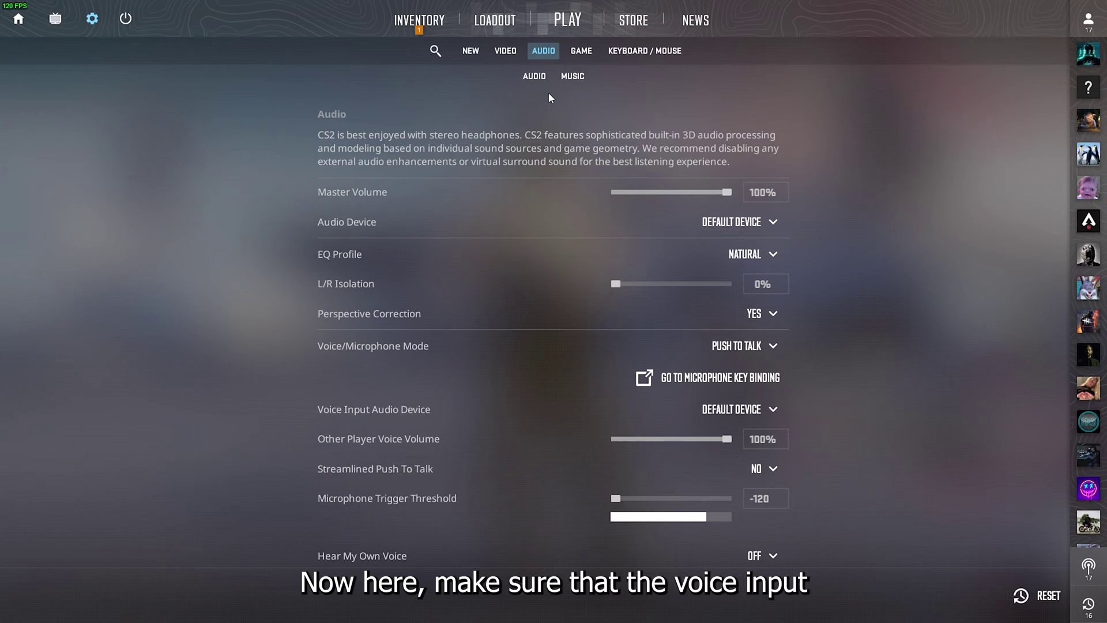
scroll(554, 173, "down", 2)
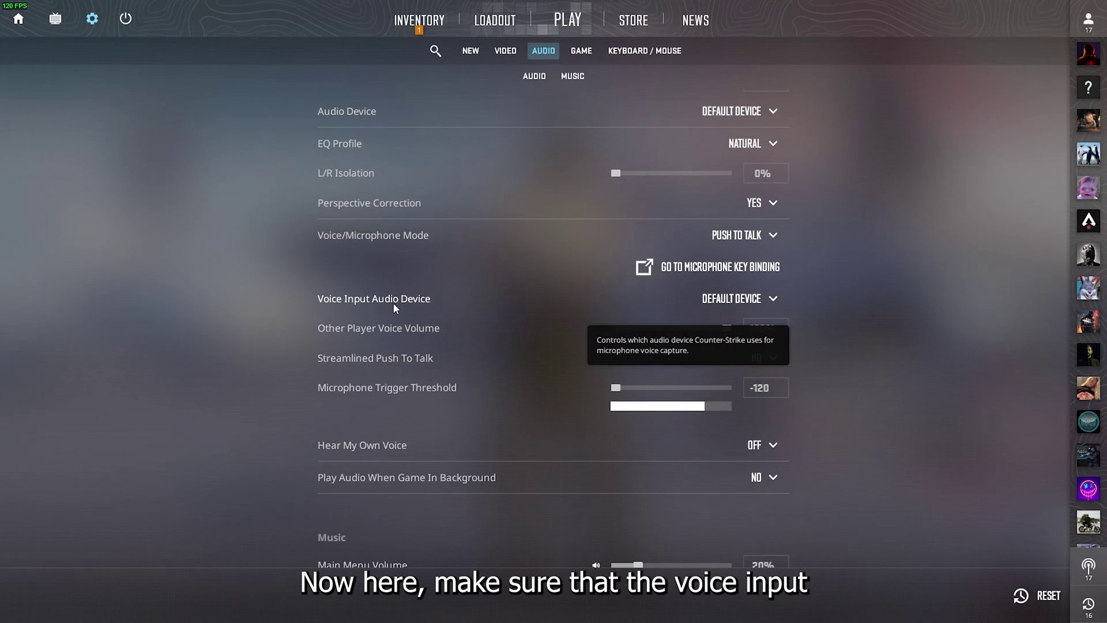
left_click(765, 298)
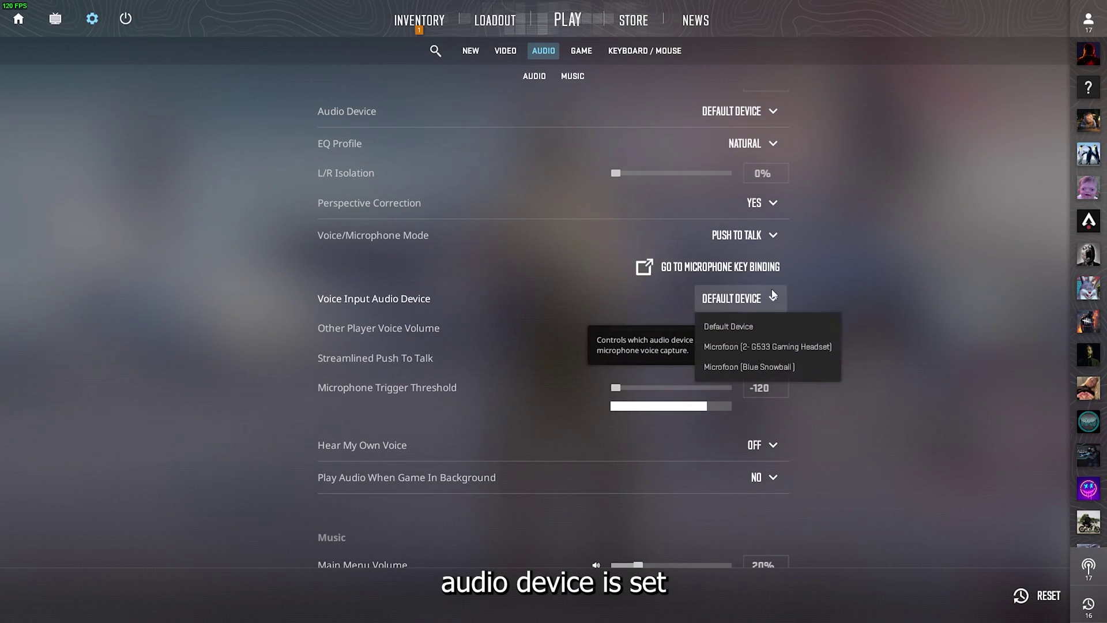
left_click(720, 369)
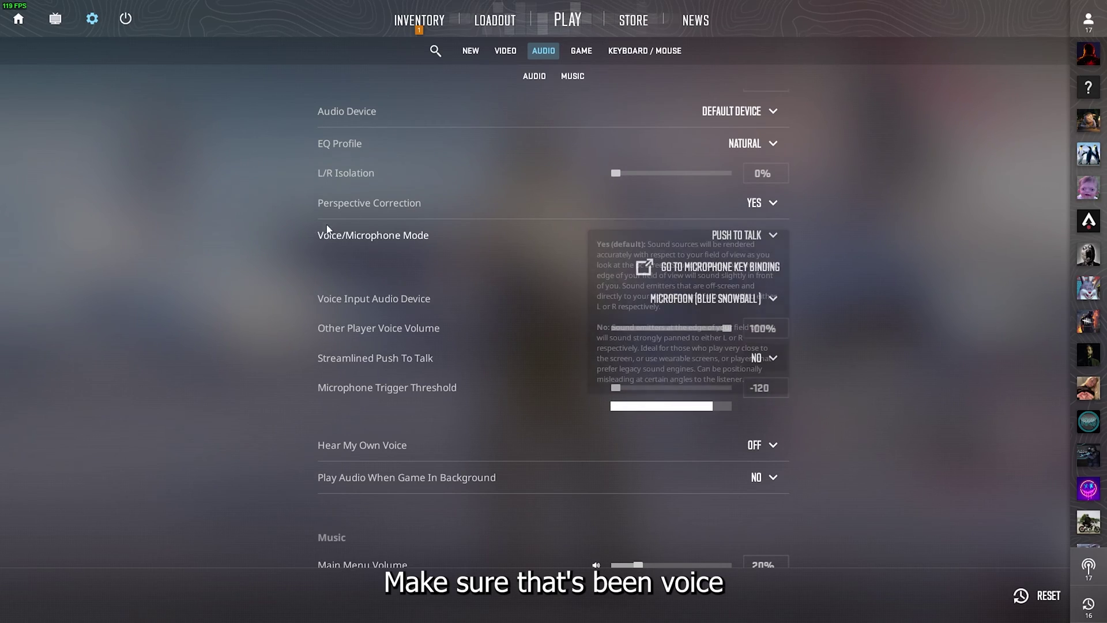
left_click(735, 236)
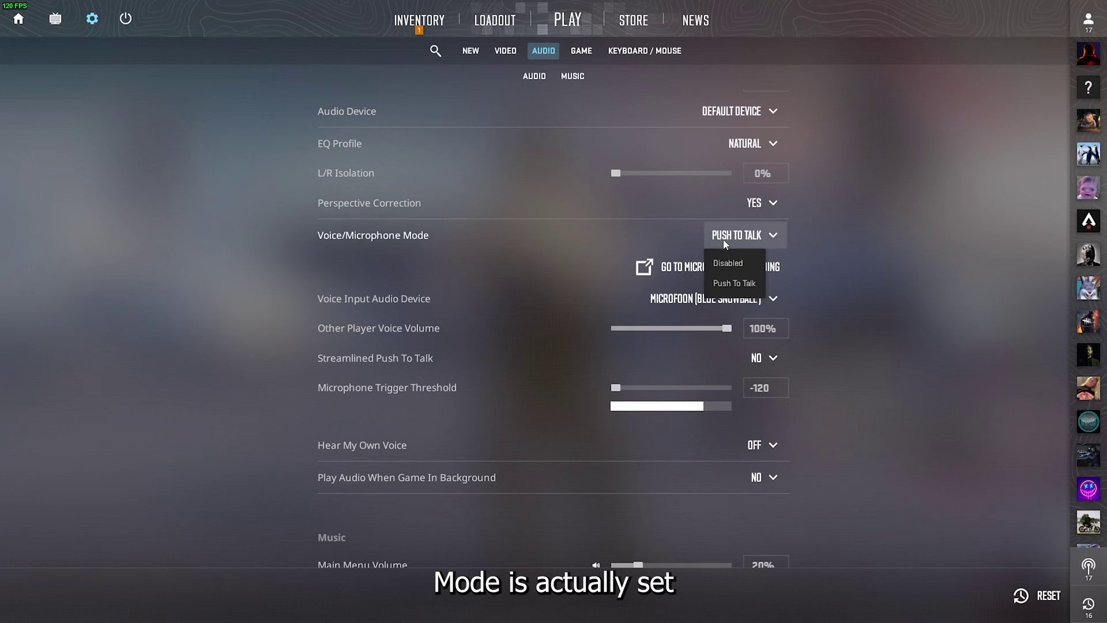
left_click(734, 282)
- Try Disabled as the Voice/Microphone Mode and return it to Push To Talk
left_click(753, 243)
left_click(725, 268)
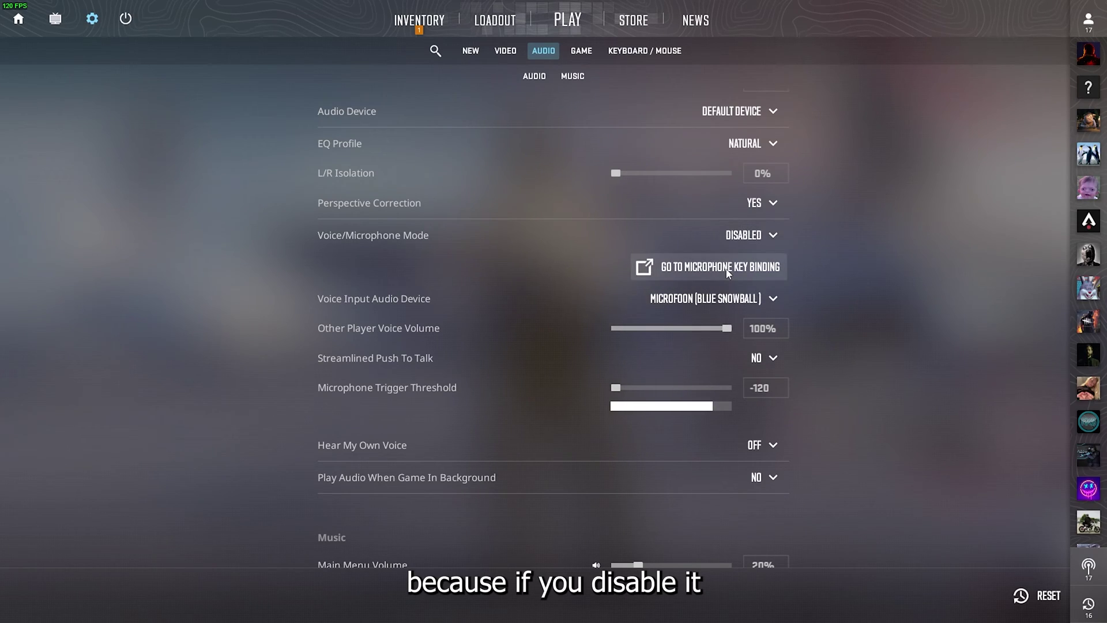
left_click(758, 241)
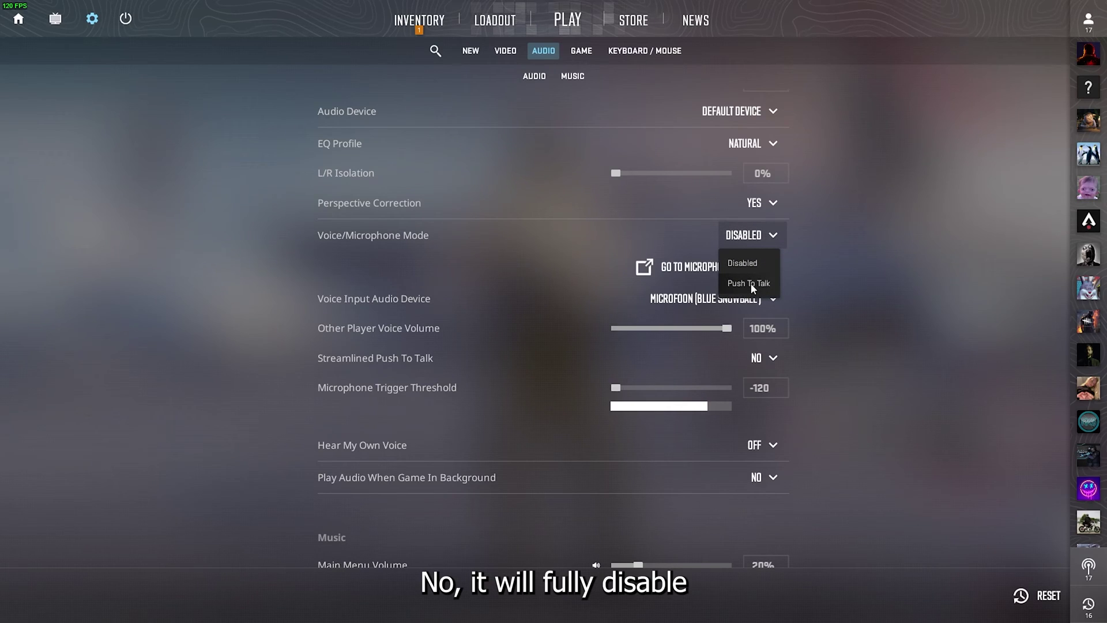
left_click(750, 283)
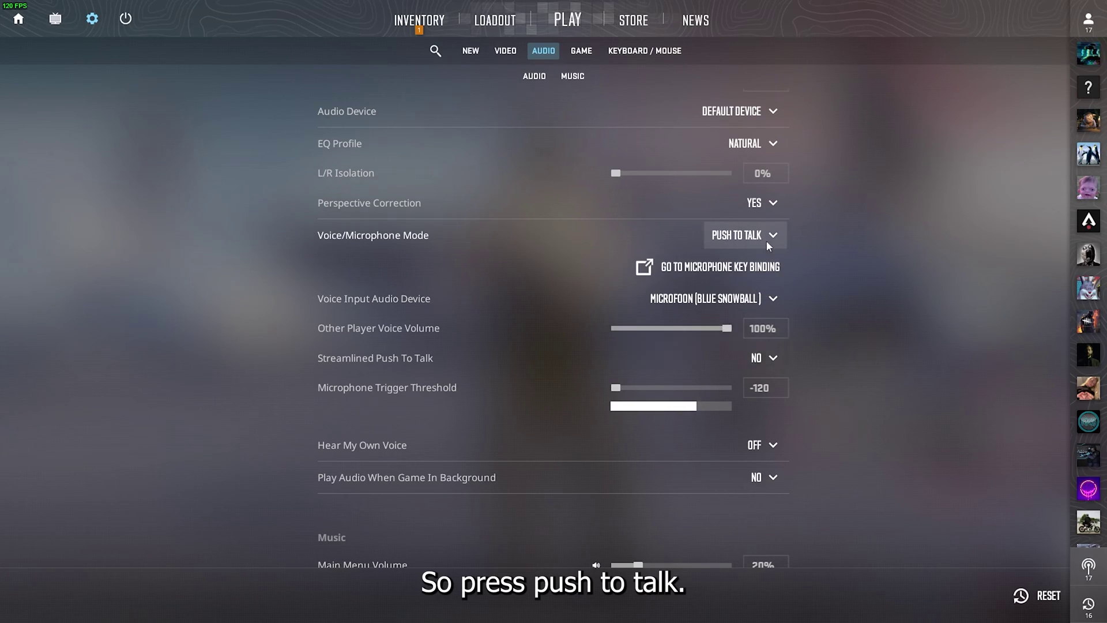
- Check which key is bound to Use Microphone and return to the audio settings
left_click(742, 262)
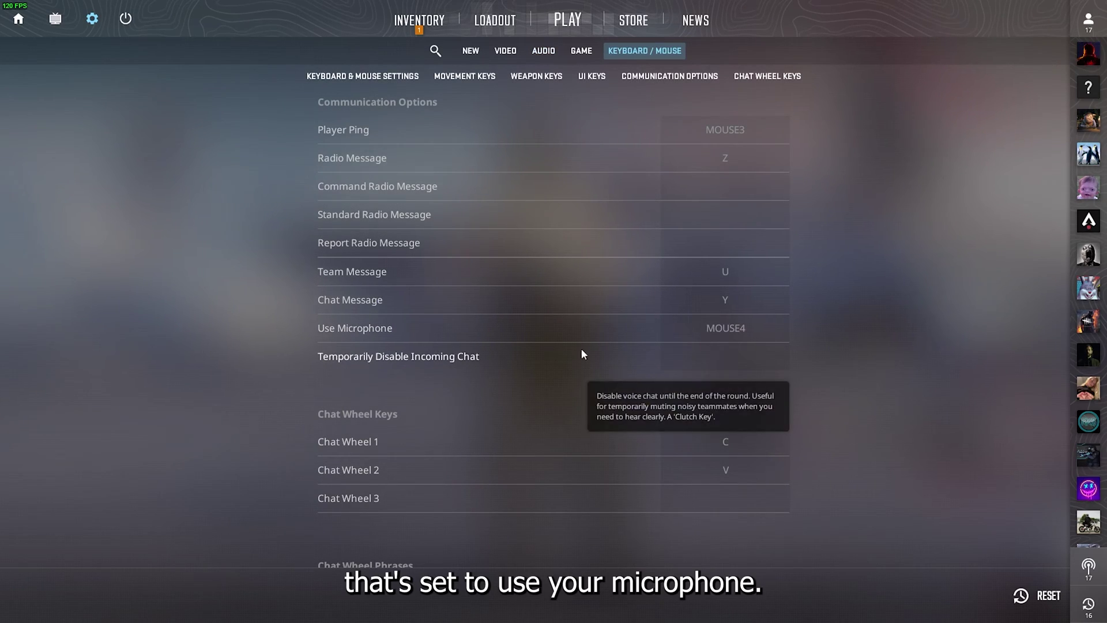
left_click(544, 51)
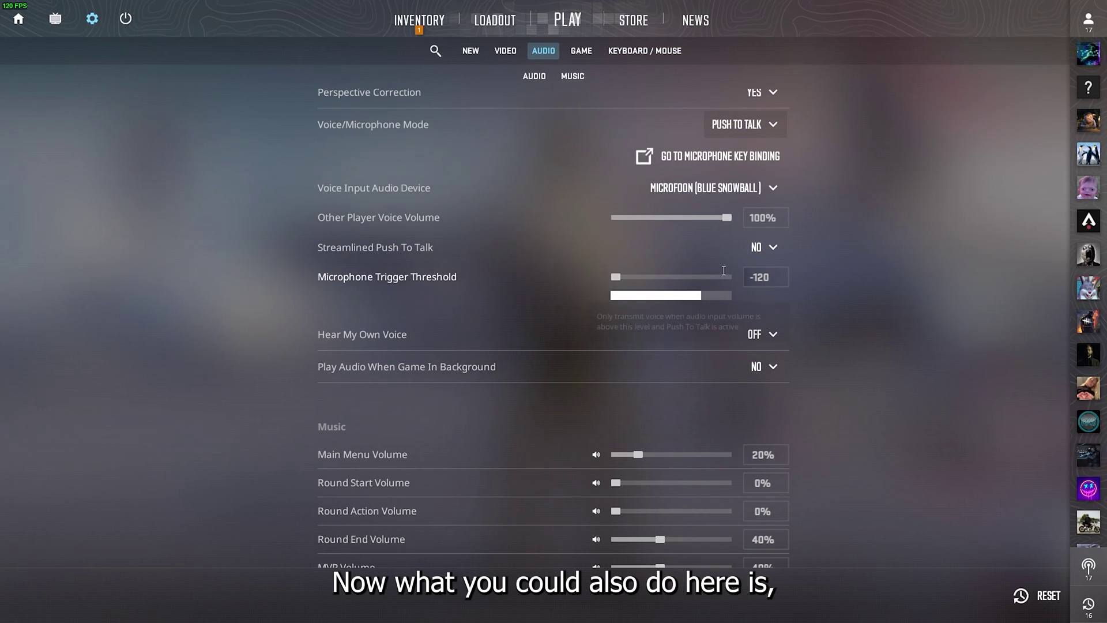
- Try a Microphone Trigger Threshold of -78, restore it to -120, and look at the Hear My Own Voice option
left_click(632, 279)
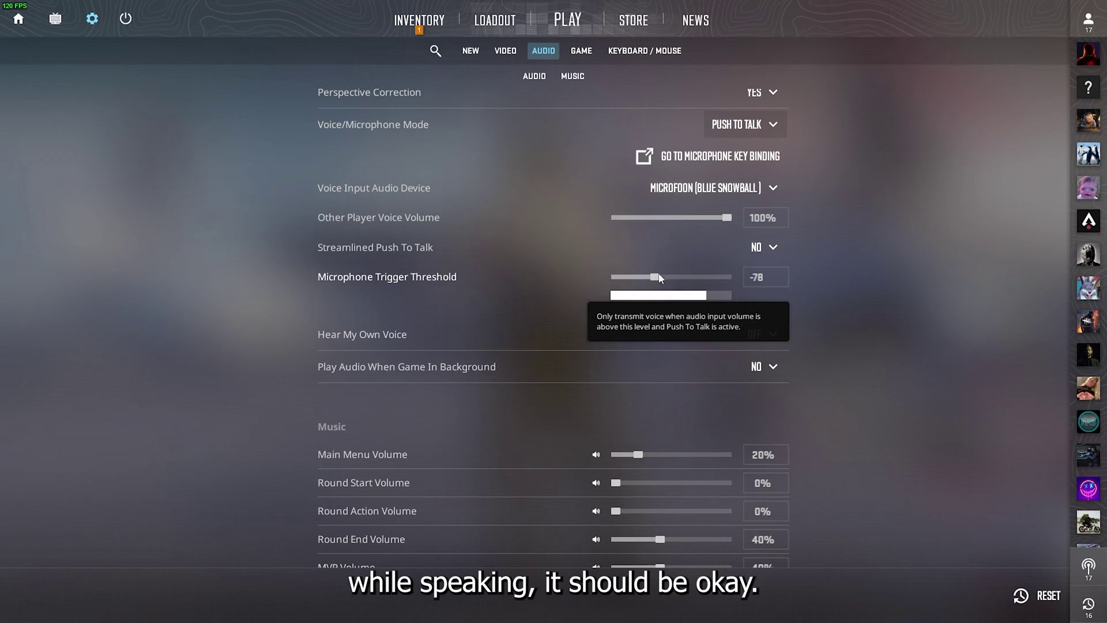
left_click_drag(662, 279, 596, 277)
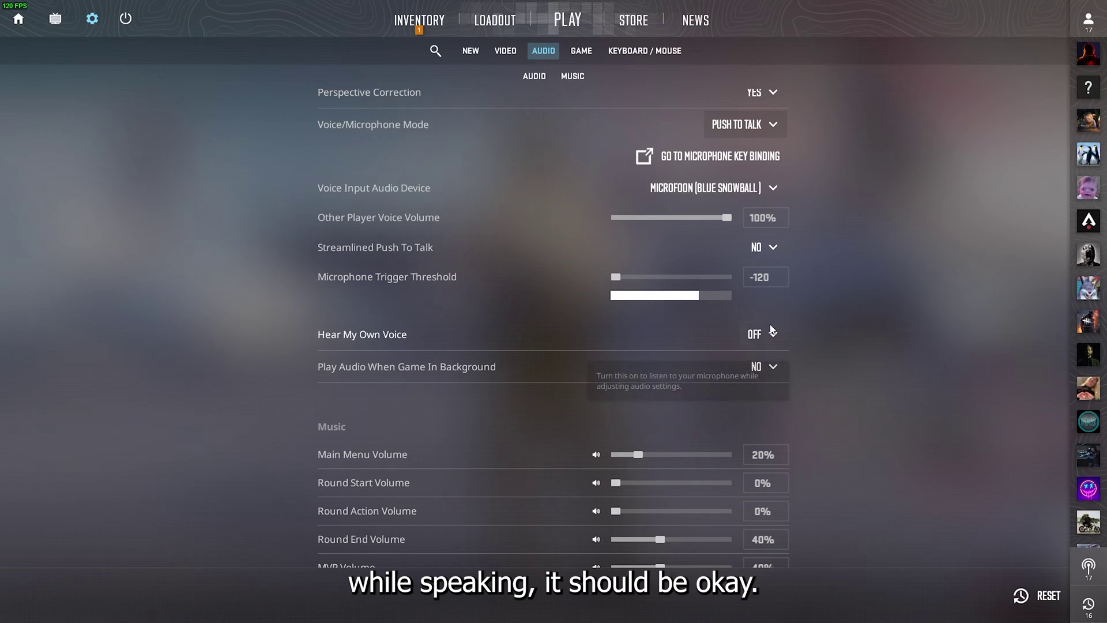
left_click(755, 337)
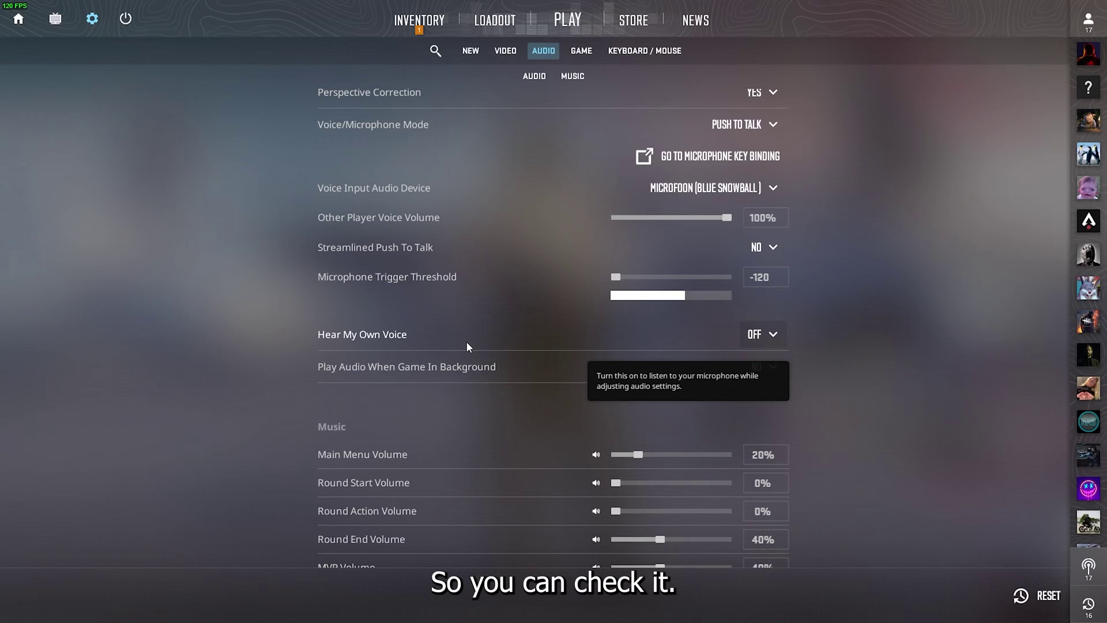
- Quit Counter-Strike 2 to the desktop and bring up the Steam window
left_click(127, 19)
left_click(612, 349)
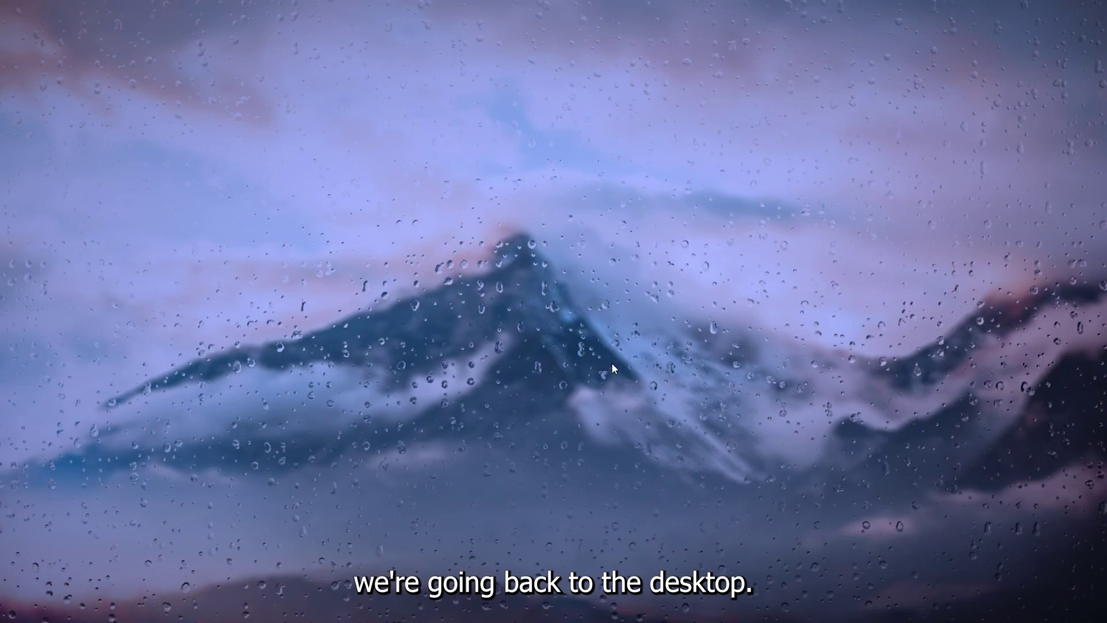
mouse_move(402, 617)
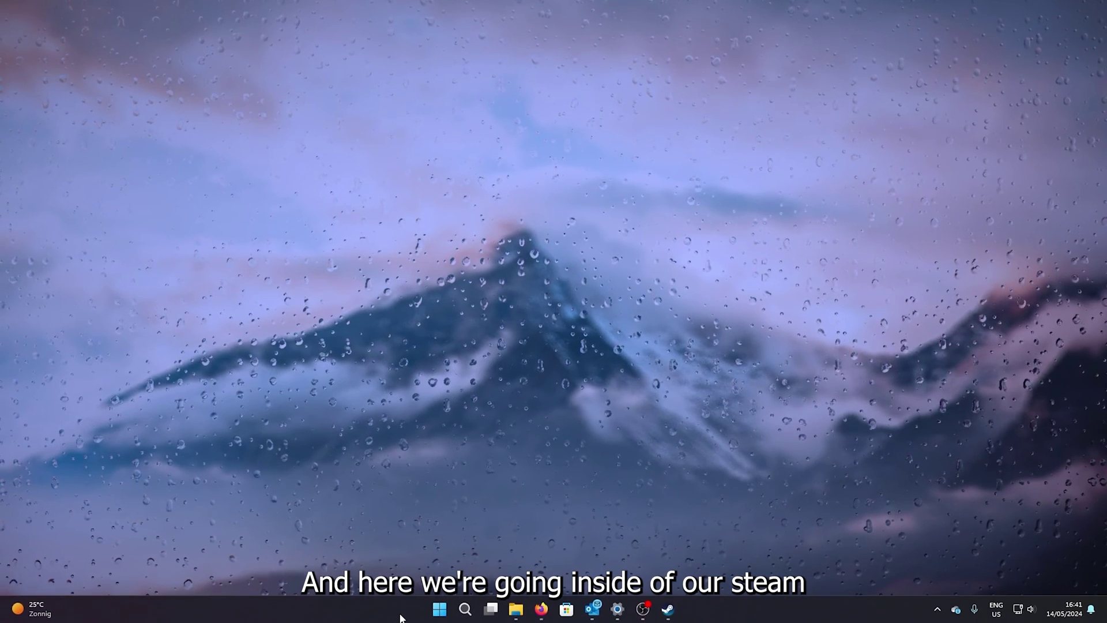
mouse_move(668, 608)
left_click(675, 537)
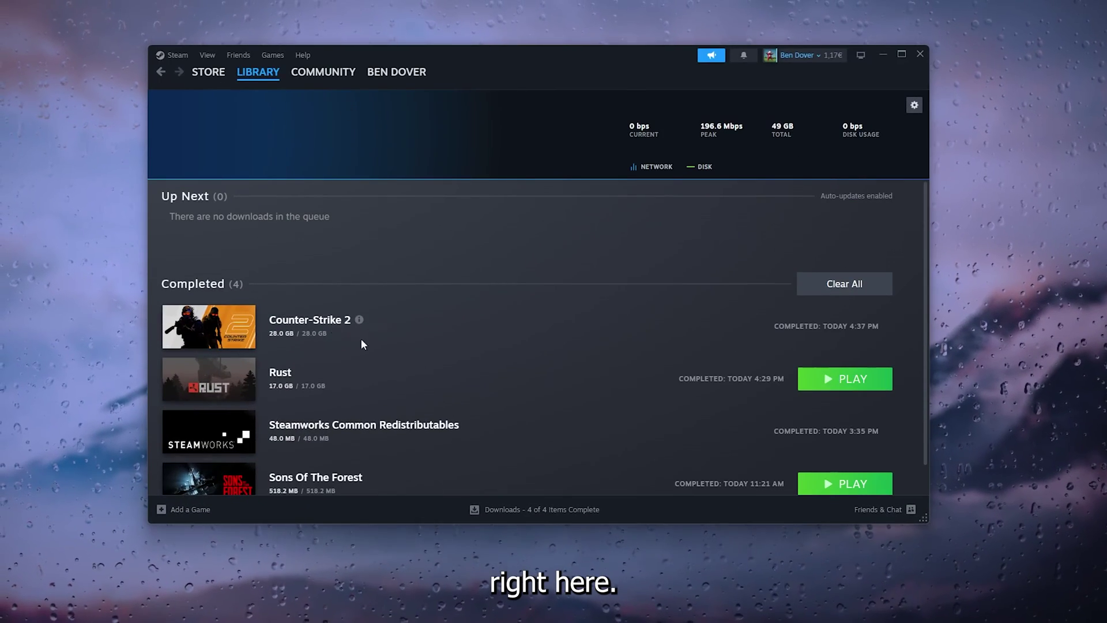
- Open the Steam Voice settings and select Microfoon (Blue Snowball) (0d8c:0005) as the Voice Input Device
left_click_drag(459, 53, 449, 37)
left_click(167, 39)
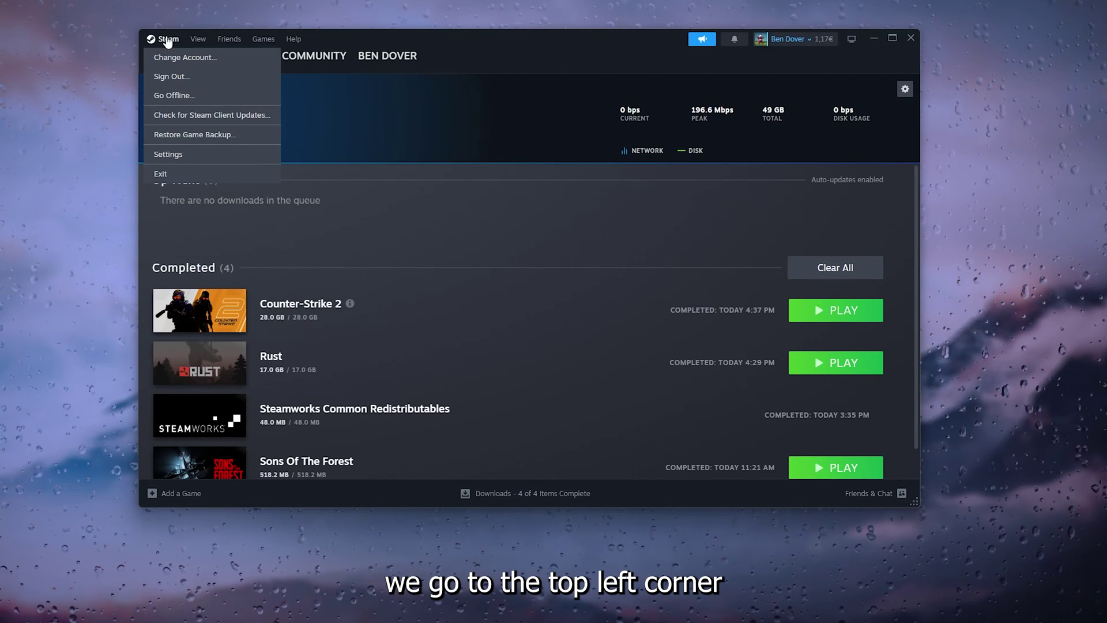
left_click(179, 153)
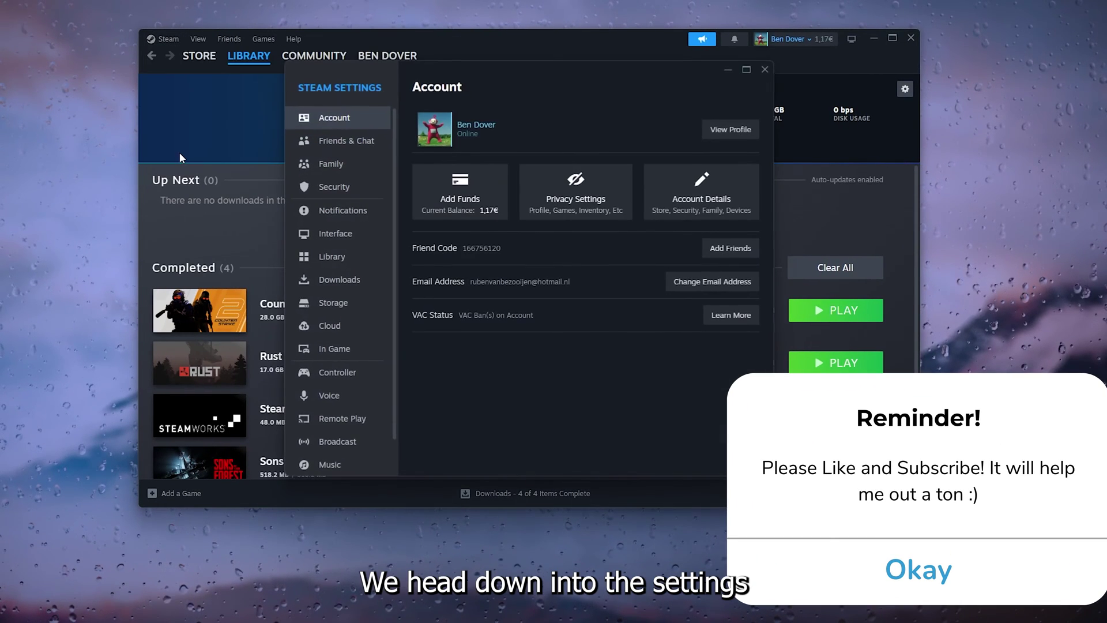
scroll(360, 165, "down", 1)
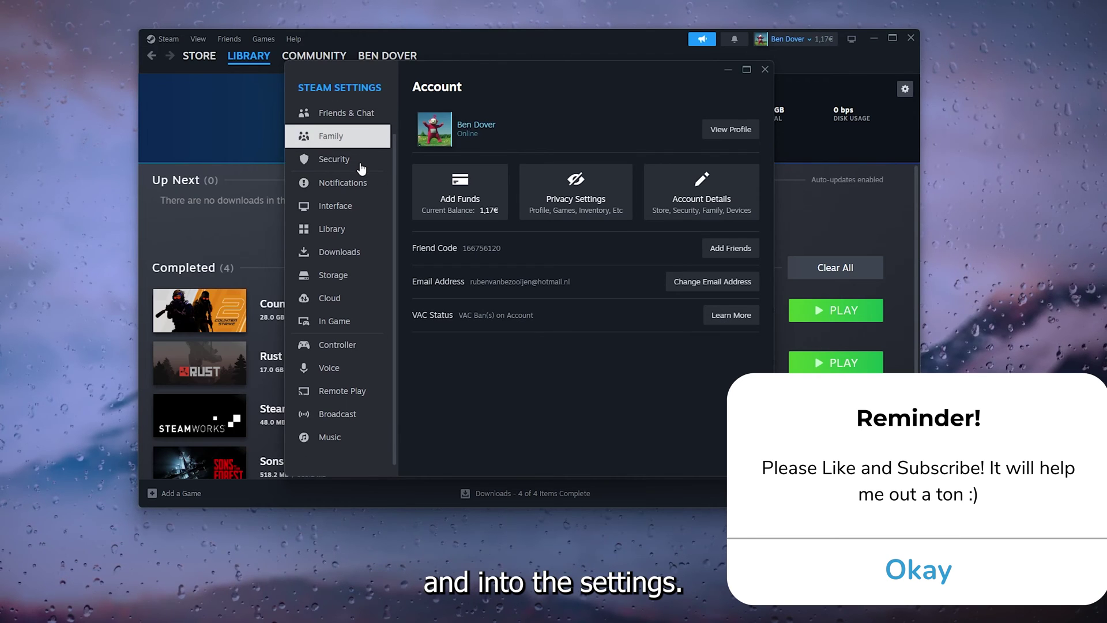
left_click(345, 364)
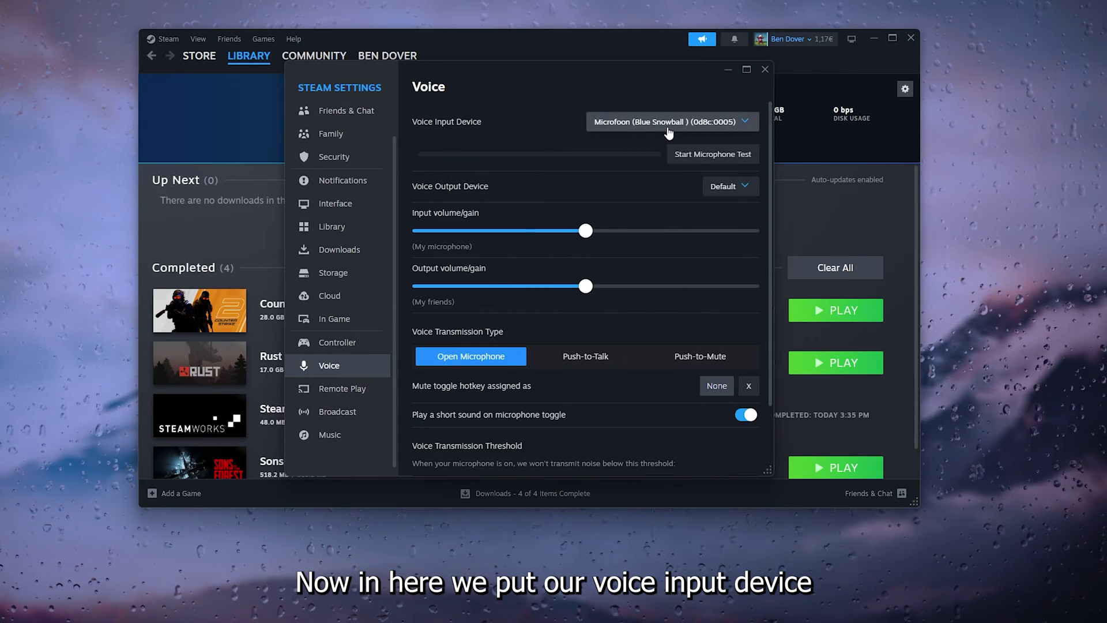
left_click(651, 123)
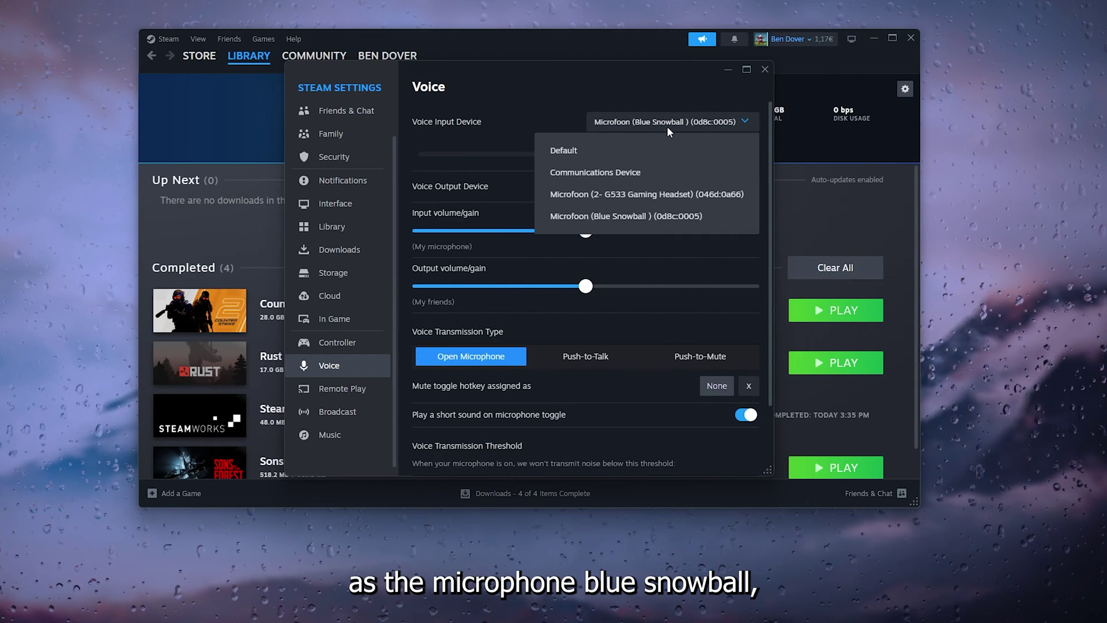
left_click(632, 217)
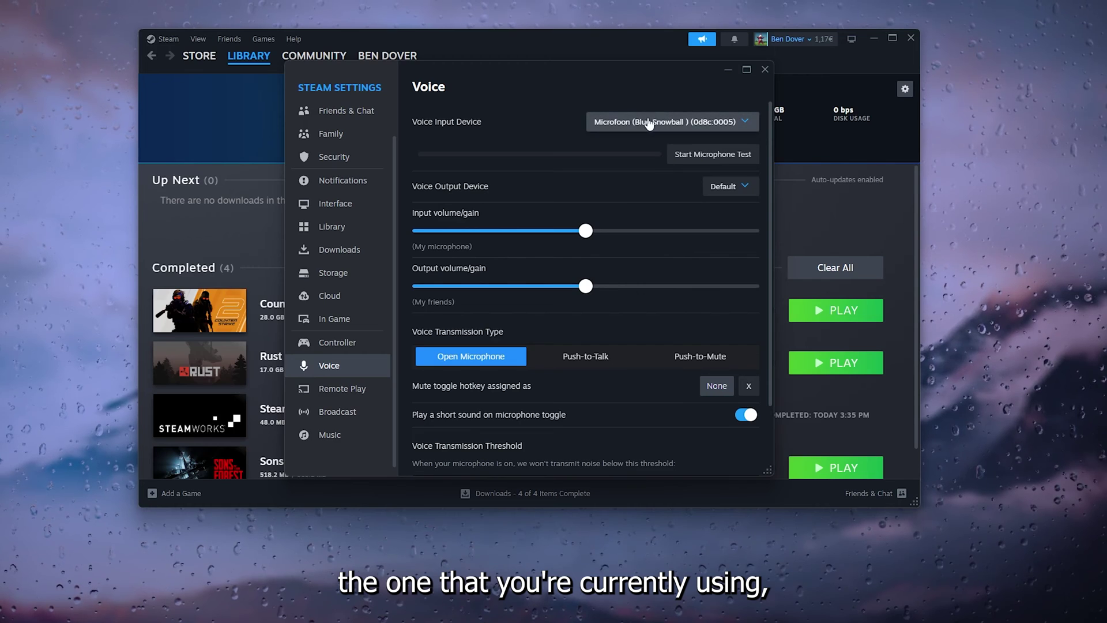
- Run and end a microphone test, and lower the microphone's input volume/gain slightly
left_click(683, 162)
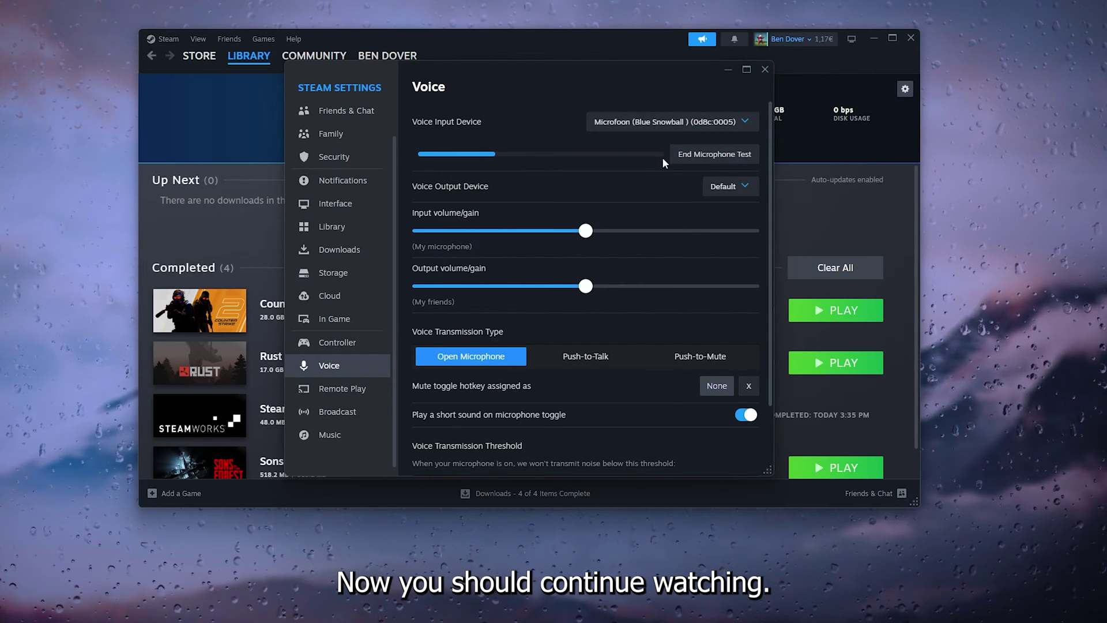
left_click(687, 155)
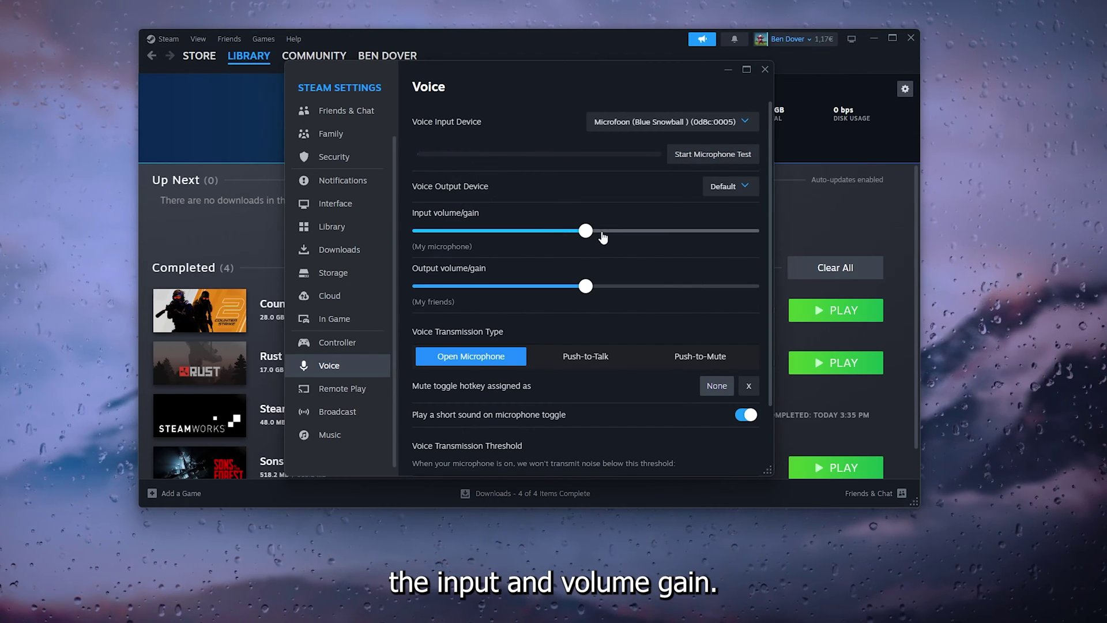
mouse_move(586, 232)
left_mouse_down()
mouse_move(475, 237)
mouse_move(761, 232)
mouse_move(558, 232)
mouse_move(584, 237)
left_mouse_up()
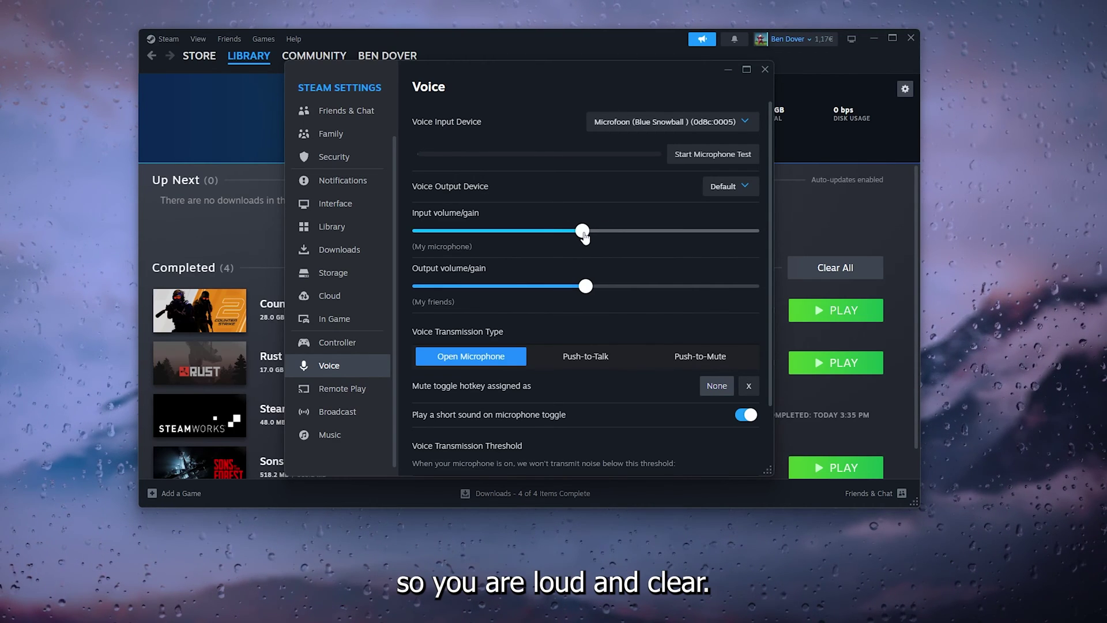
- Try Push-to-Mute as the Voice Transmission Type and return it to Open Microphone
scroll(584, 236, "down", 2)
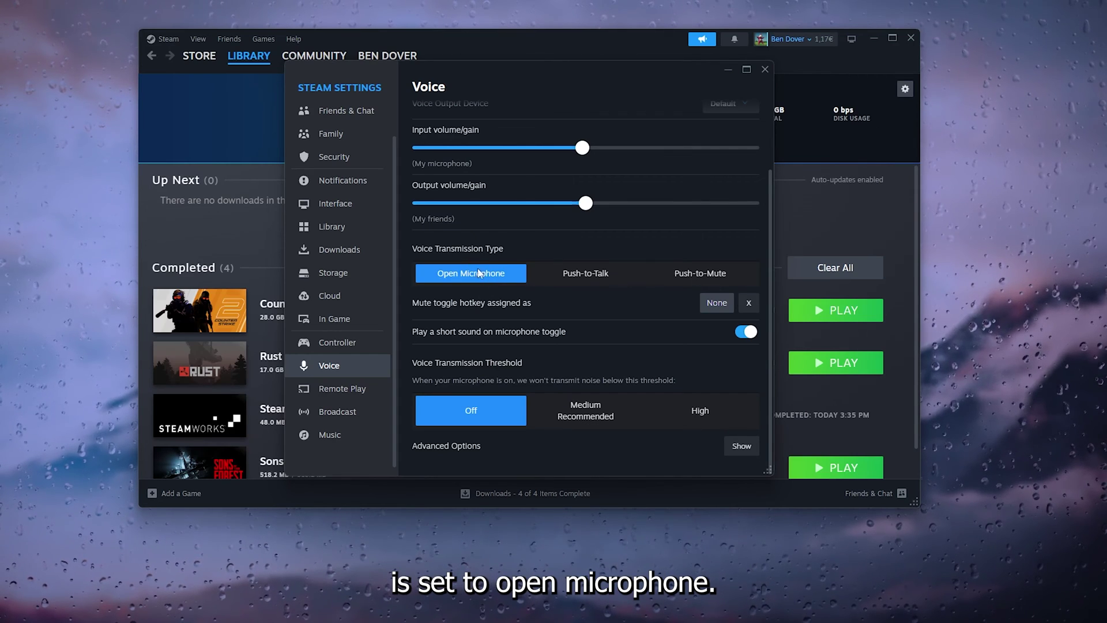
left_click(689, 277)
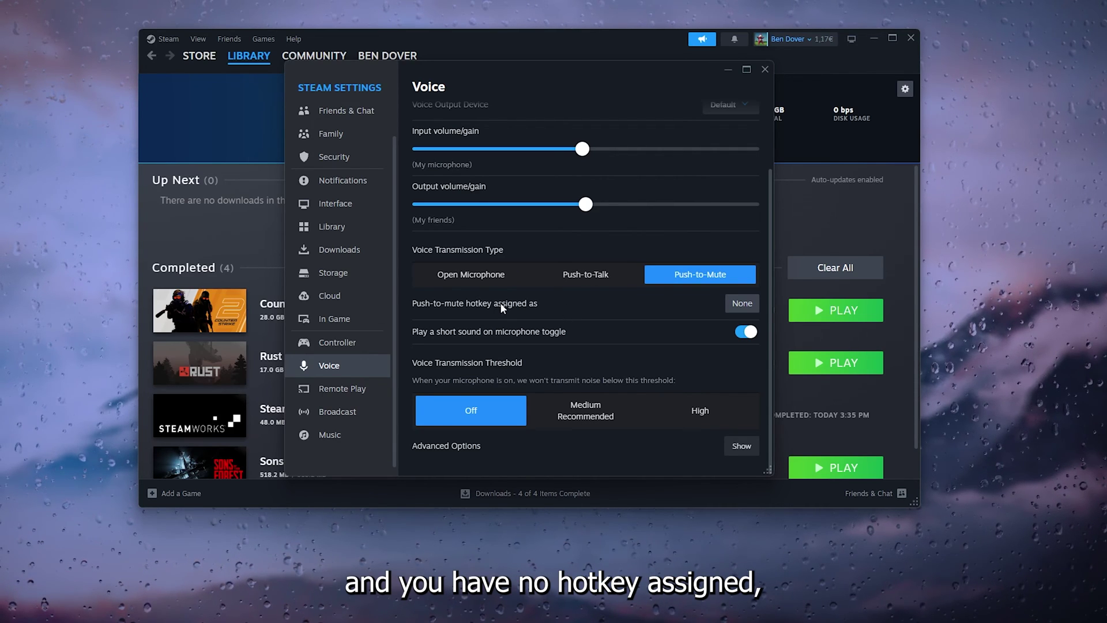
scroll(605, 242, "up", 3)
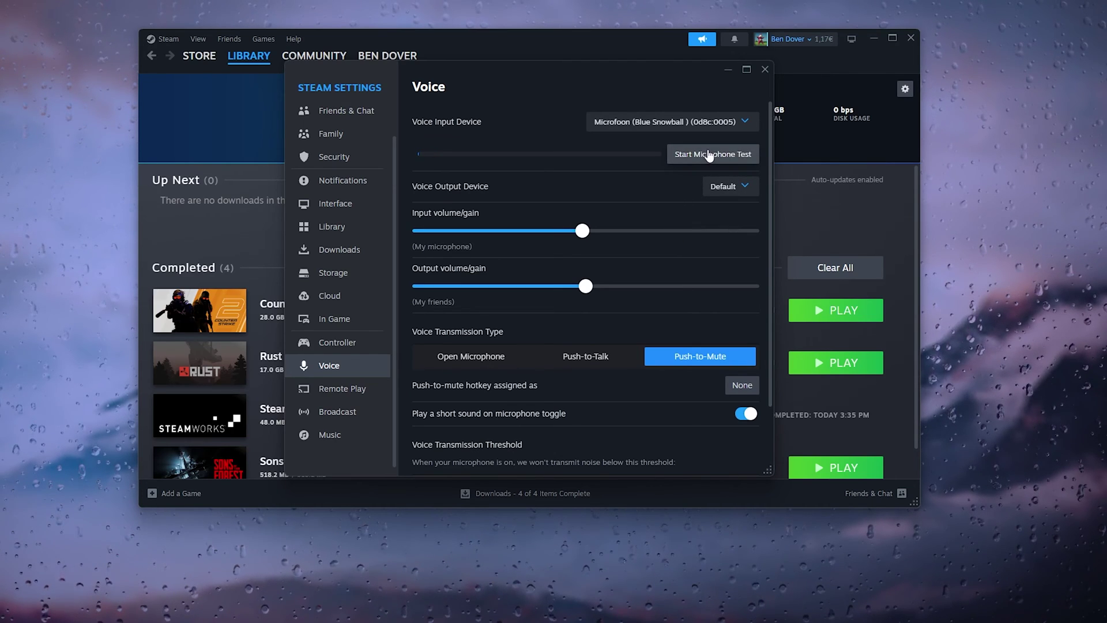
scroll(660, 180, "down", 3)
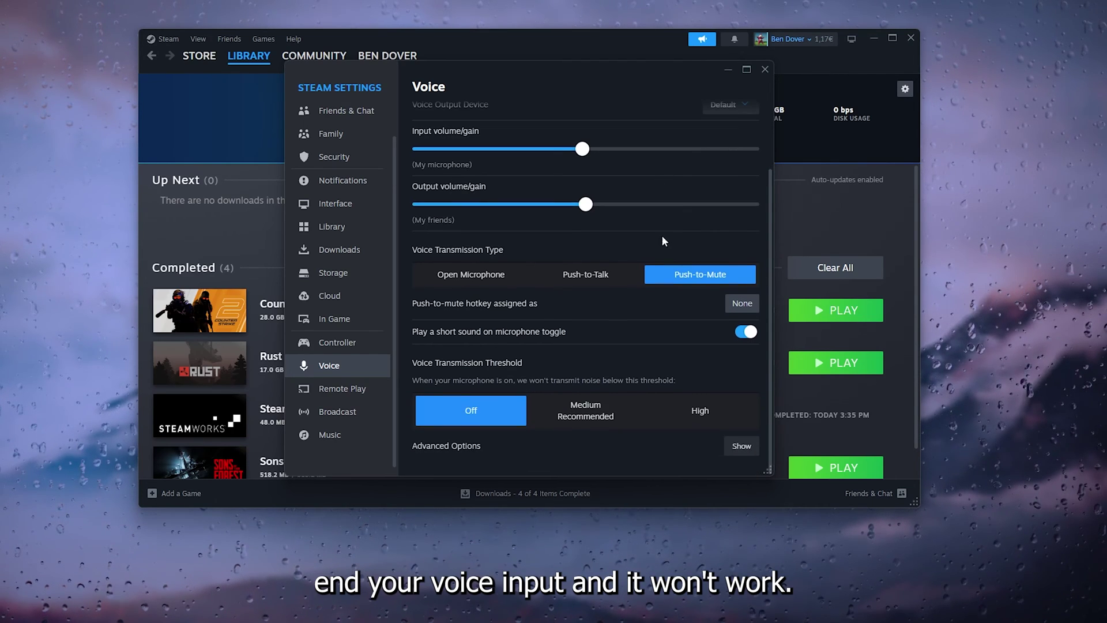
left_click(506, 278)
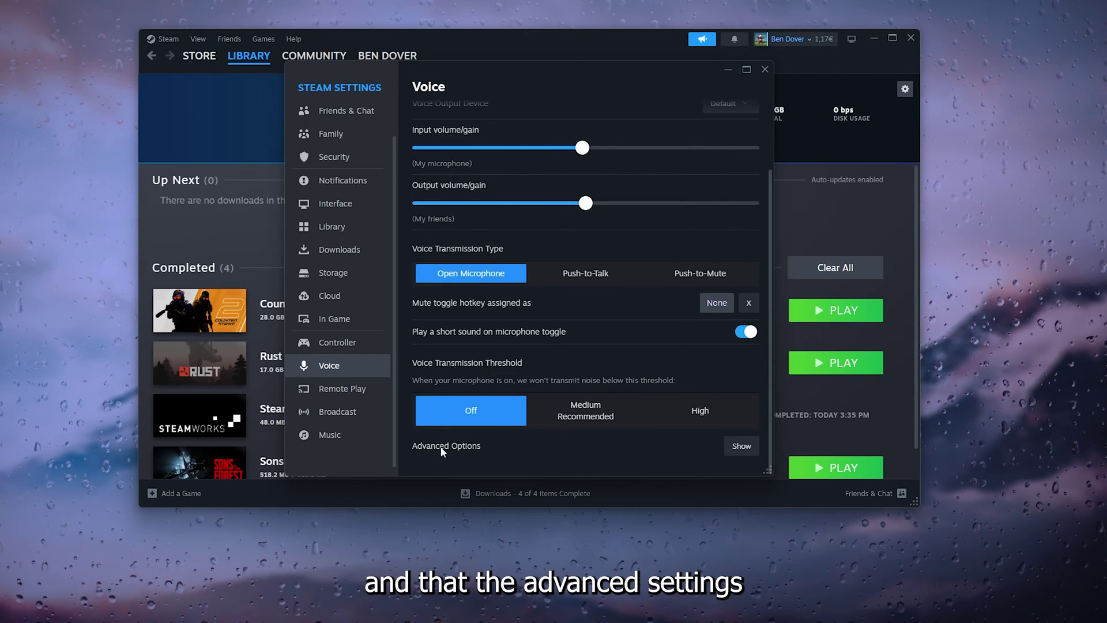
- In the advanced voice options, turn on echo cancellation, noise cancellation and automatic volume/gain control, and close the Steam settings
left_click(725, 453)
scroll(626, 213, "down", 2)
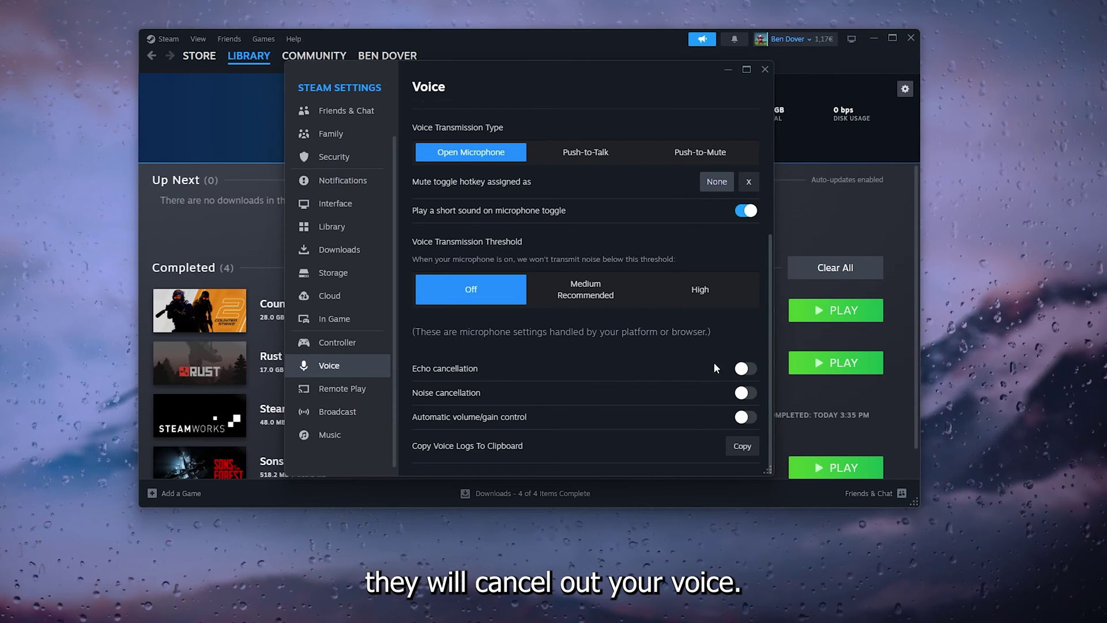
left_click(744, 420)
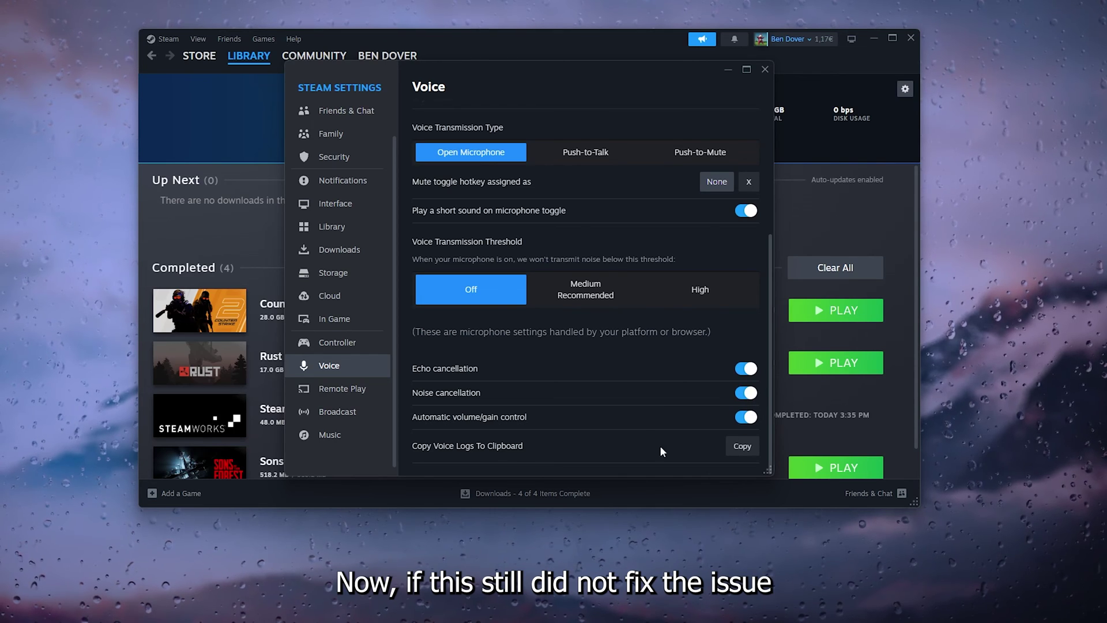
left_click(765, 70)
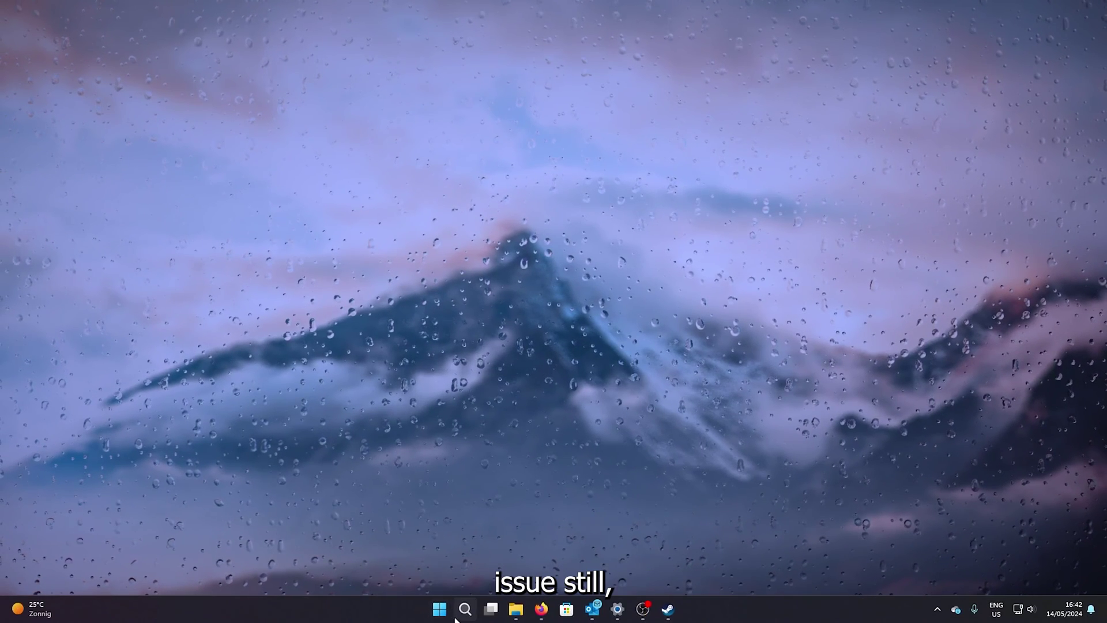
- Search for the Windows Settings app, open it, and place its window higher on the desktop
left_click(464, 608)
type("sett")
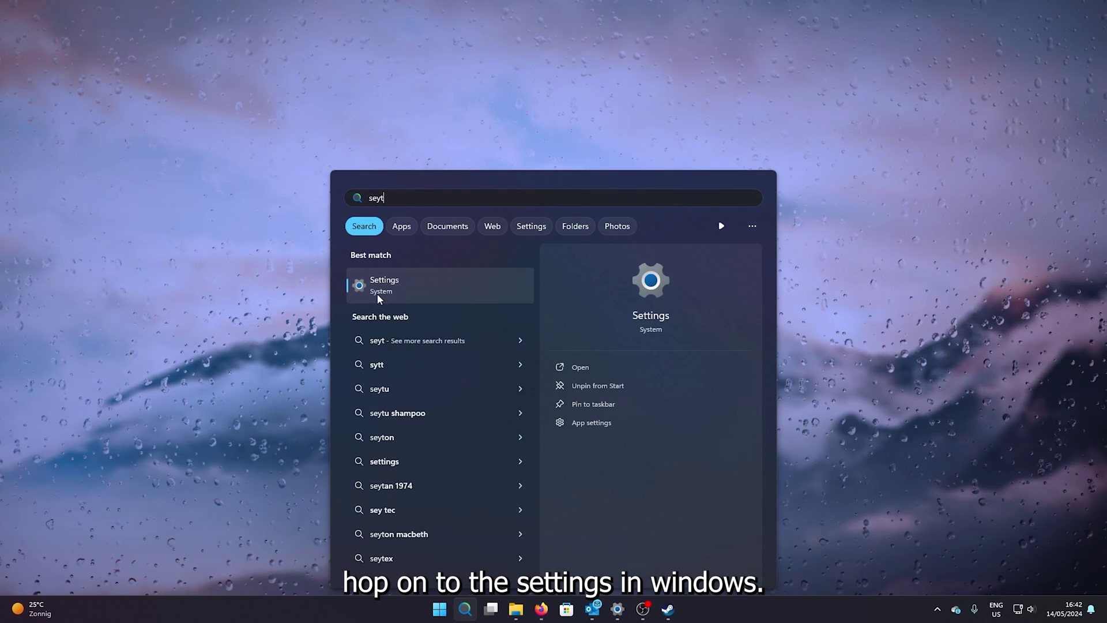
left_click(377, 293)
left_click_drag(419, 35, 416, 19)
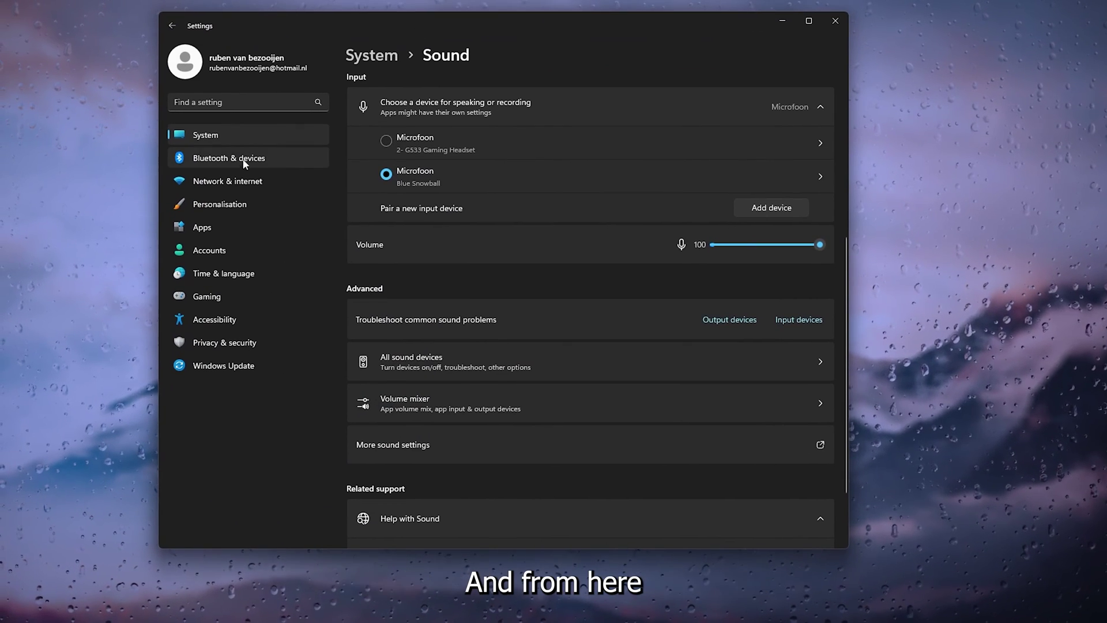
- Open the System sound settings and check the selected input device and its volume
left_click(215, 137)
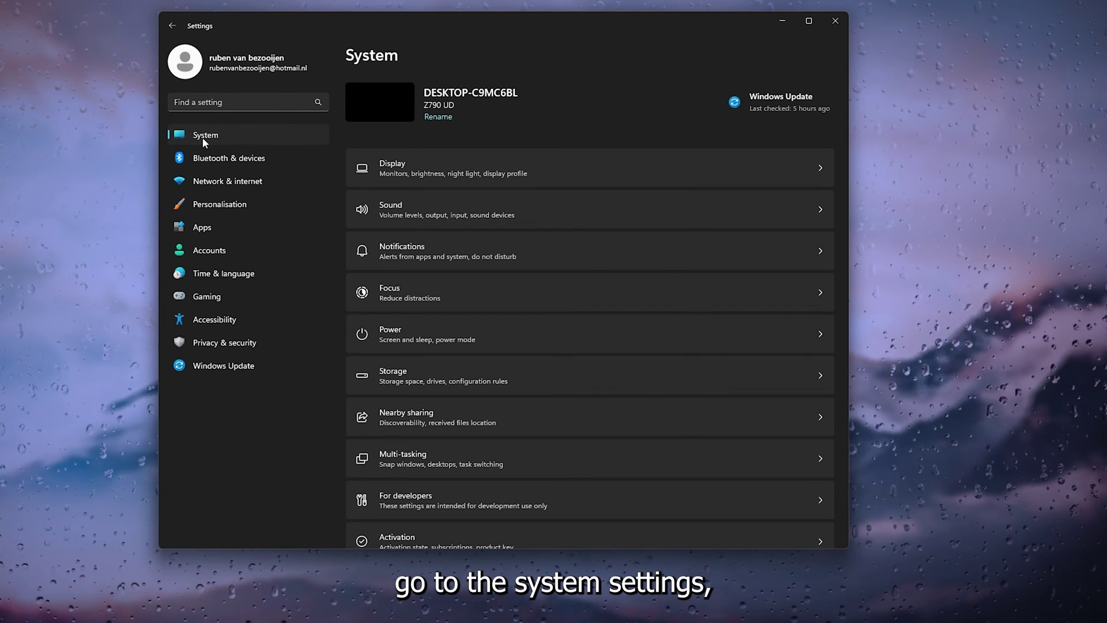
left_click(496, 203)
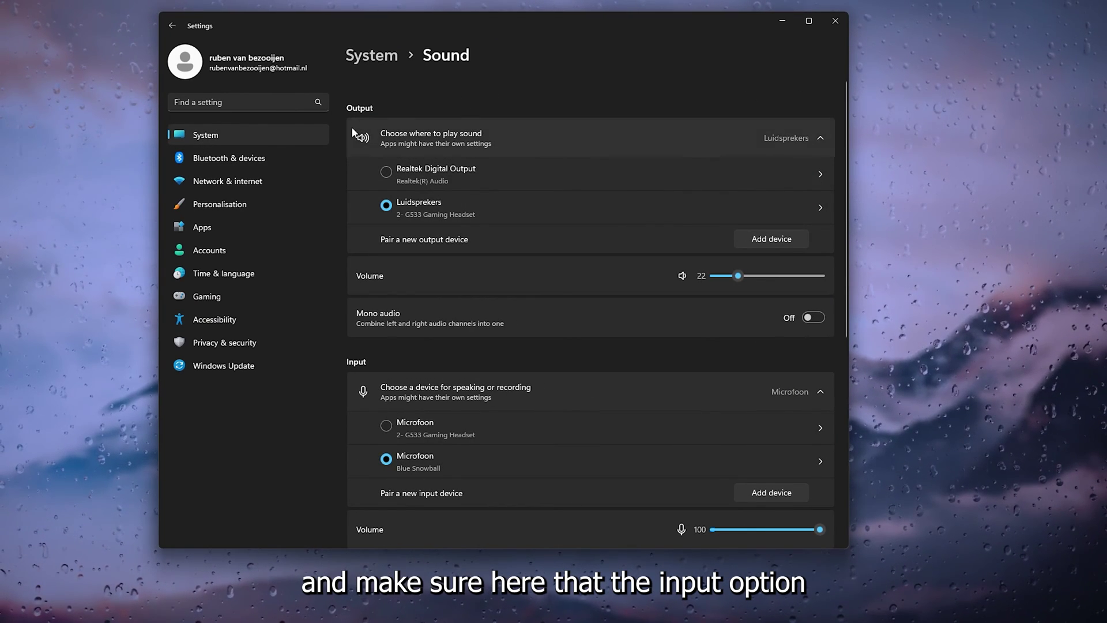
scroll(362, 362, "down", 3)
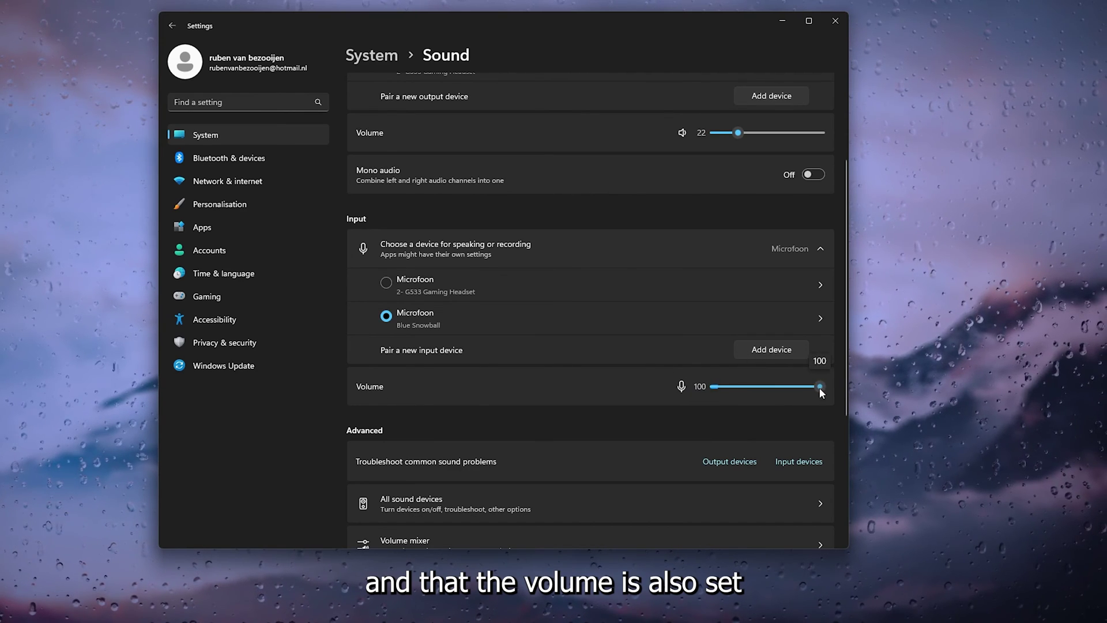
- View the options for pairing a new input device, dismiss them without adding one, and close Settings
left_click(772, 353)
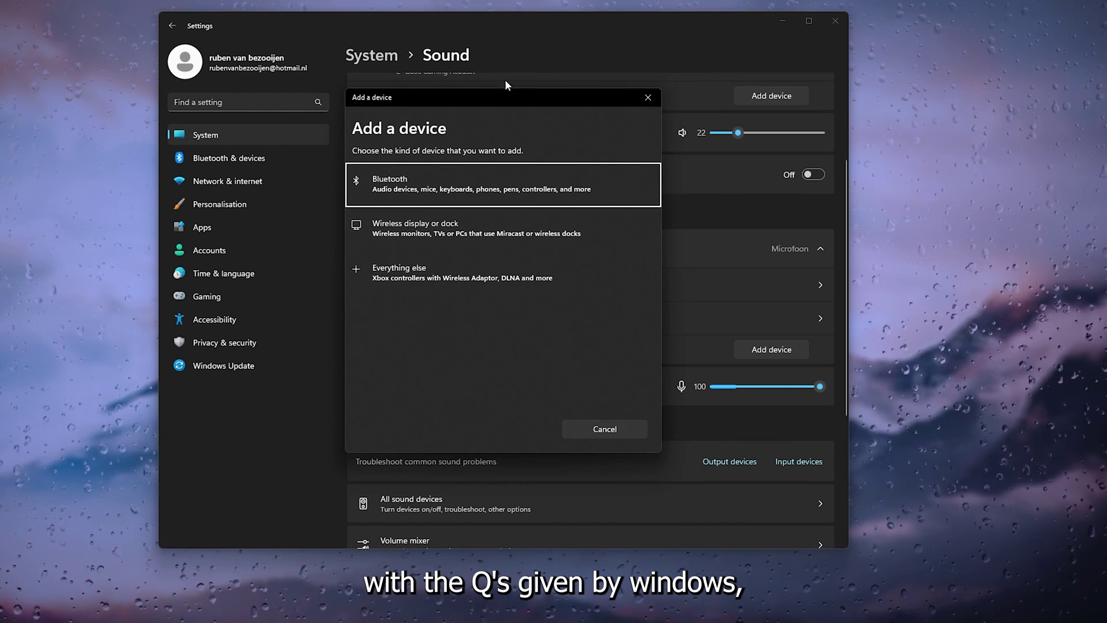
left_click(648, 98)
left_click(836, 21)
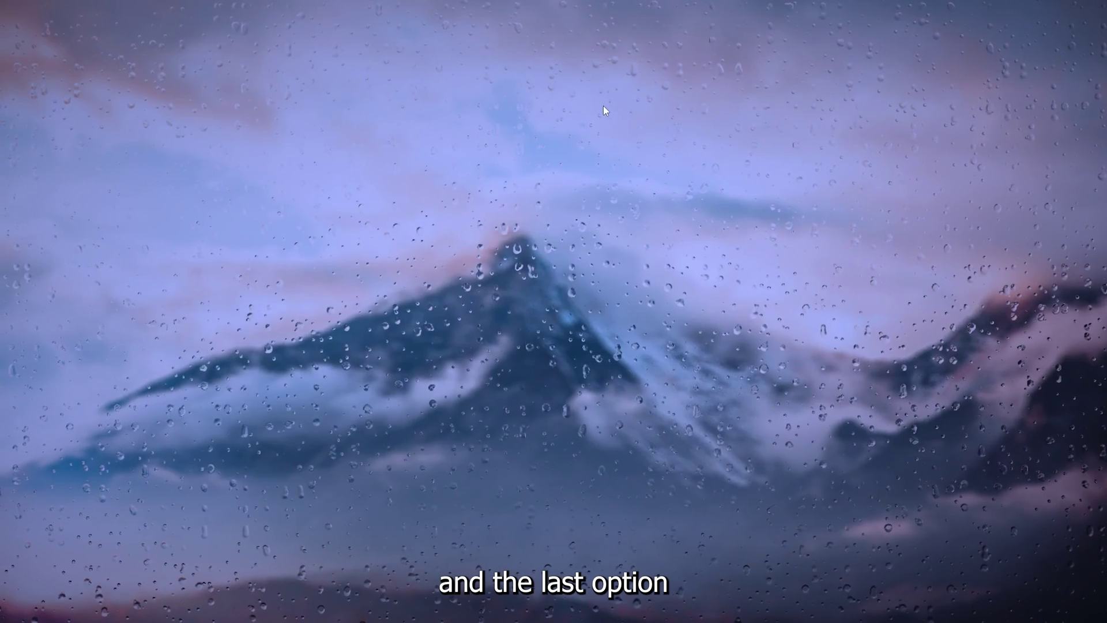
- Search Windows for Device Manager, open it, and move its window to the middle of the desktop
mouse_move(554, 609)
left_click(477, 609)
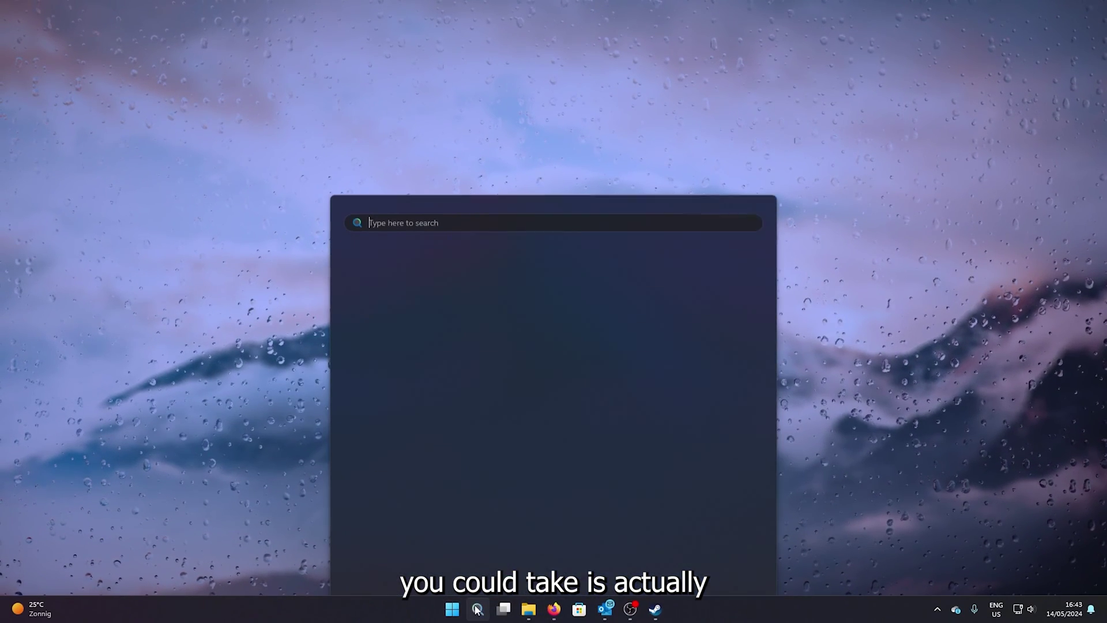
type("devi")
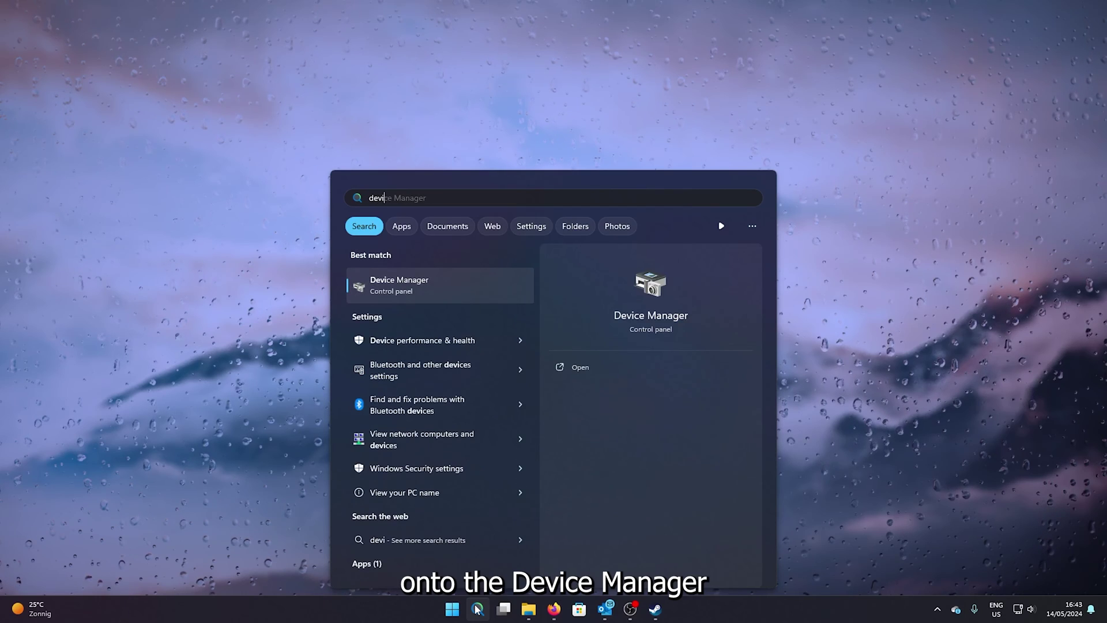
left_click(466, 271)
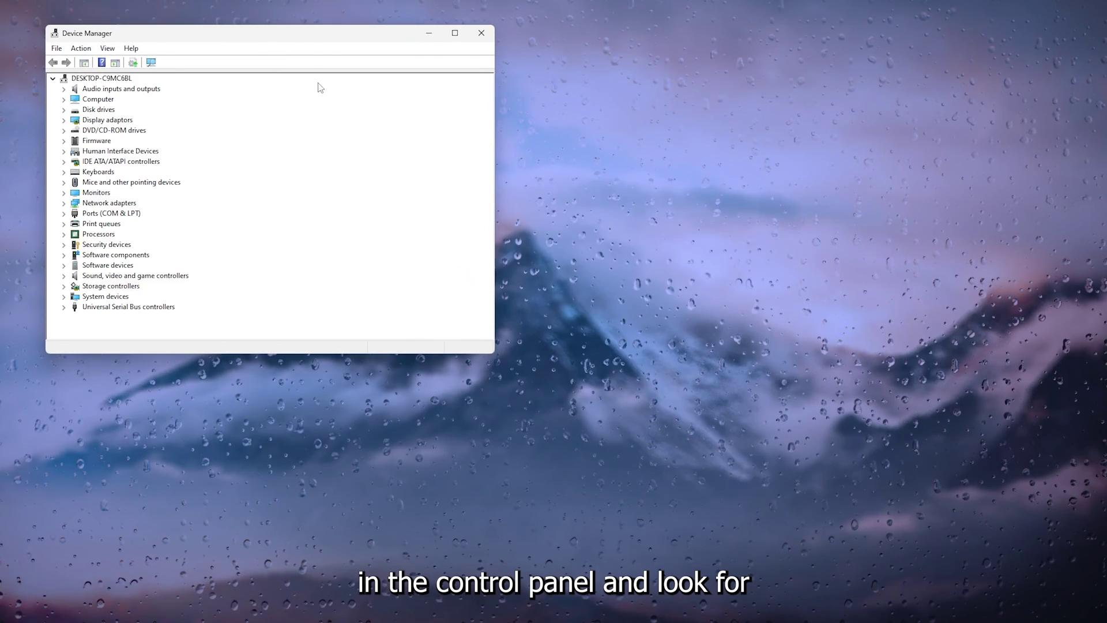
left_click_drag(275, 41, 560, 118)
- Expand Audio inputs and outputs and open the properties of the Microfoon (Blue Snowball) device
left_click(379, 171)
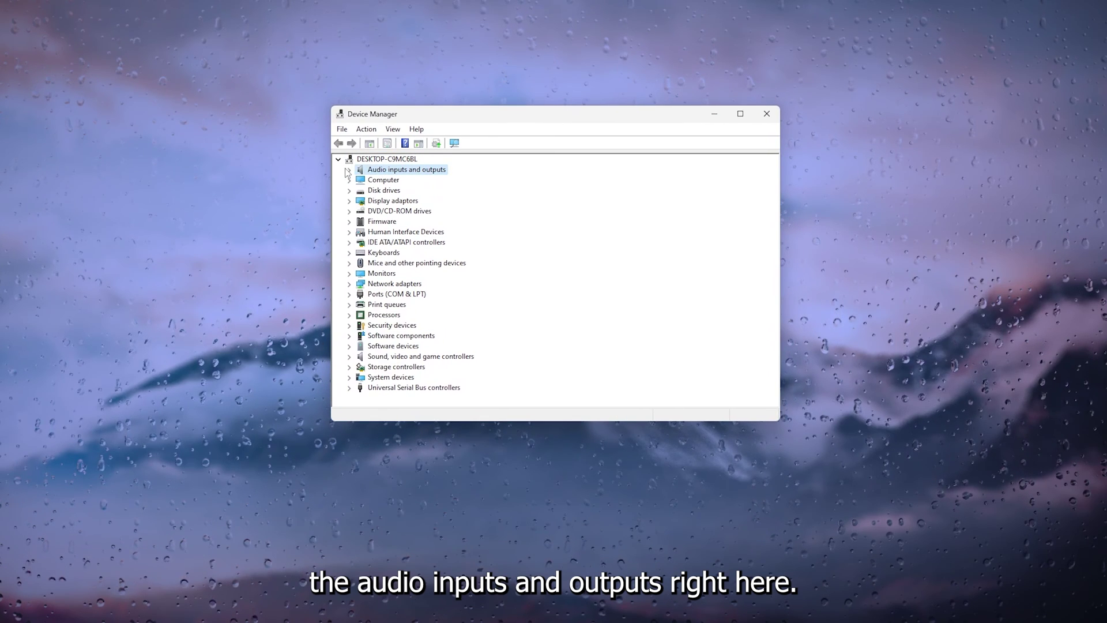
left_click(348, 169)
left_click(420, 201)
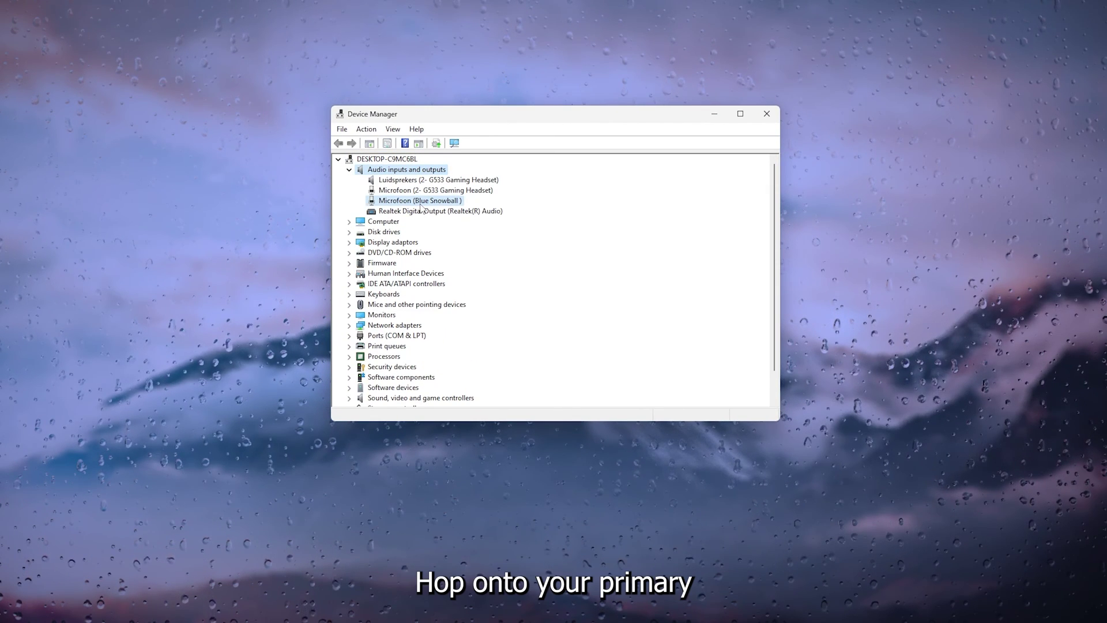
right_click(420, 204)
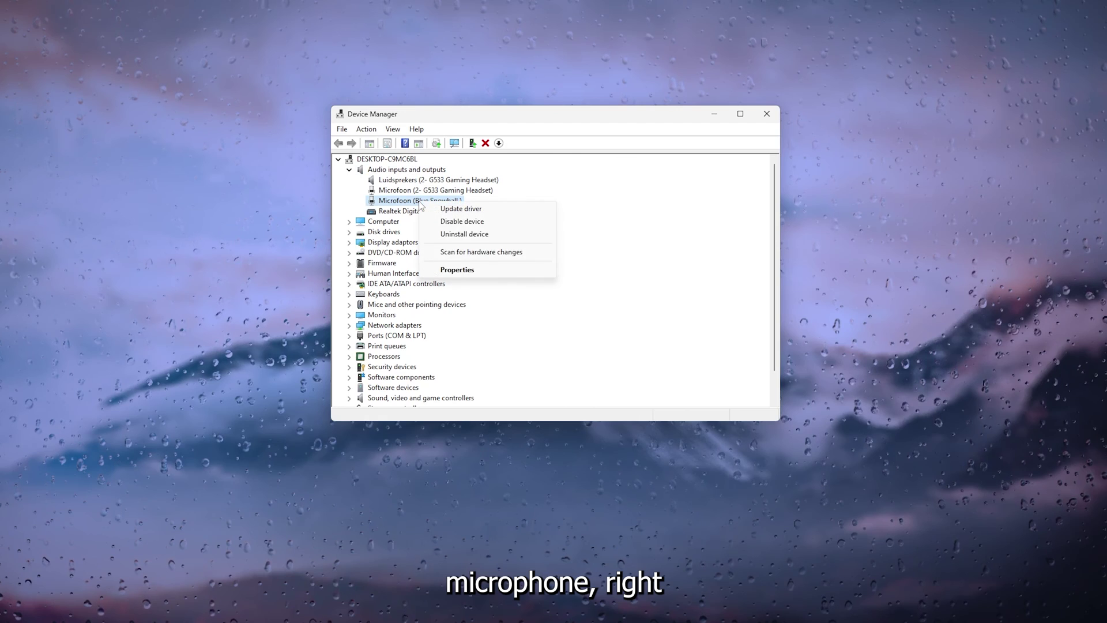
left_click(458, 270)
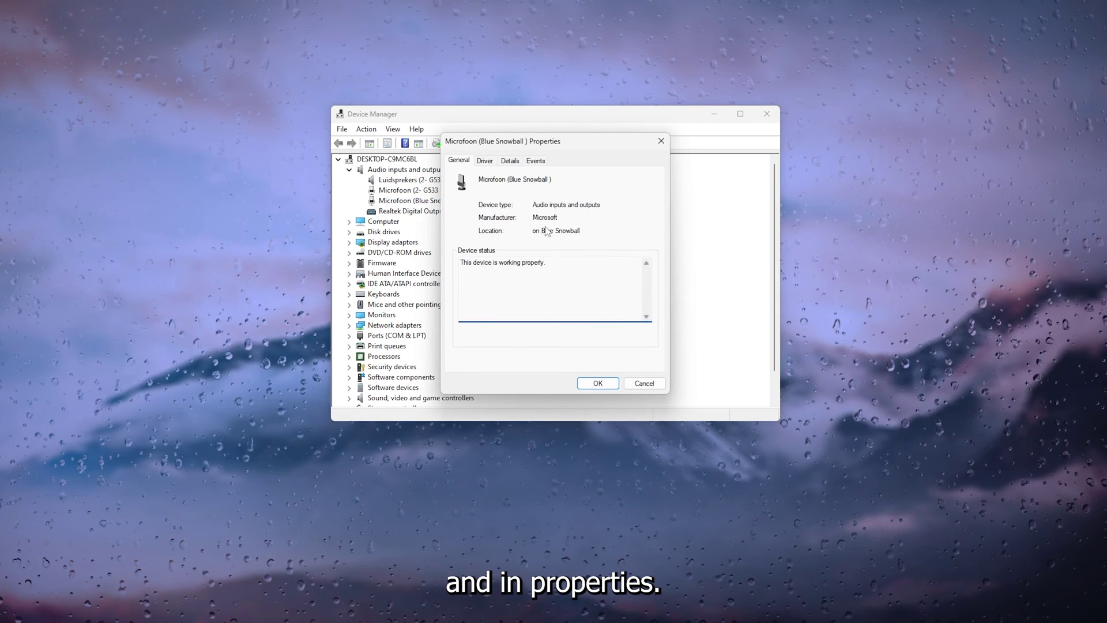
- Run an automatic driver update search for the Blue Snowball microphone, then close its properties and Device Manager
left_click(485, 161)
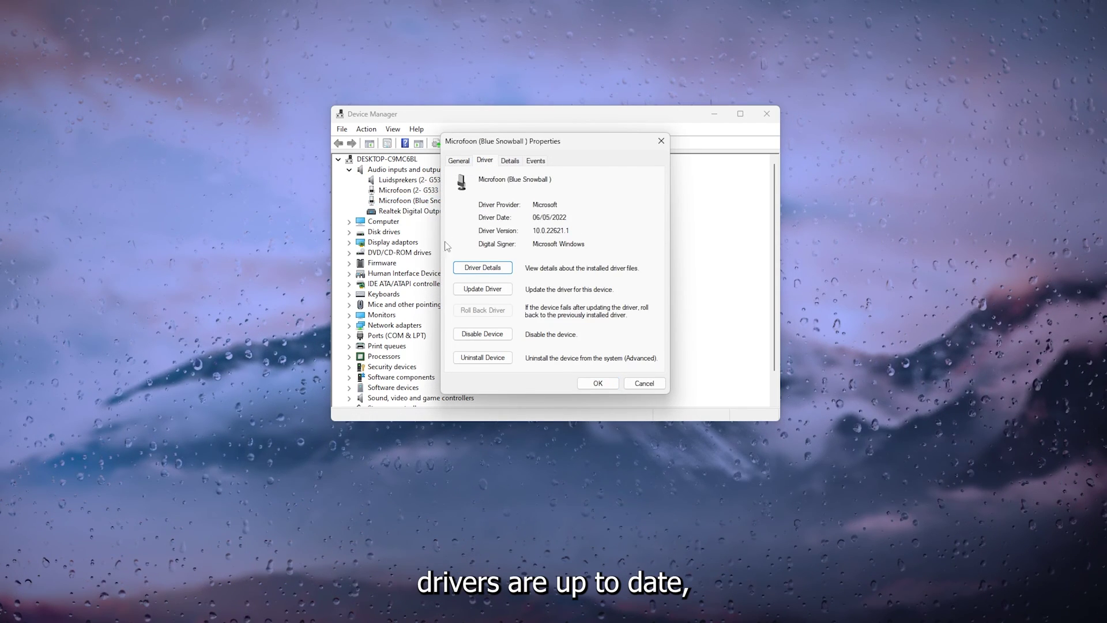
left_click(483, 289)
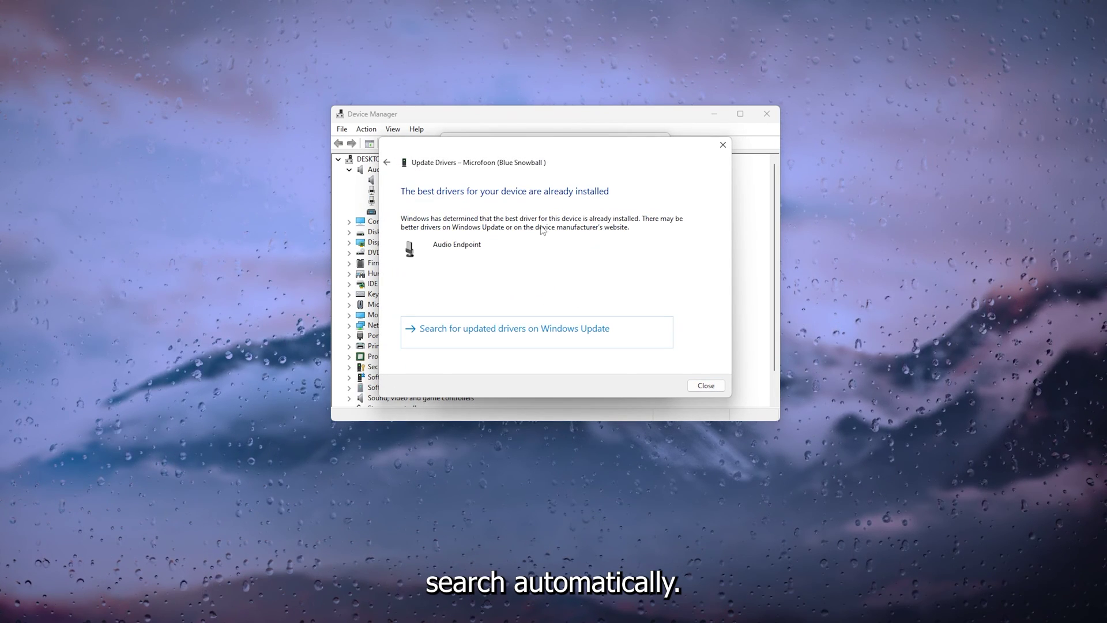
left_click(722, 144)
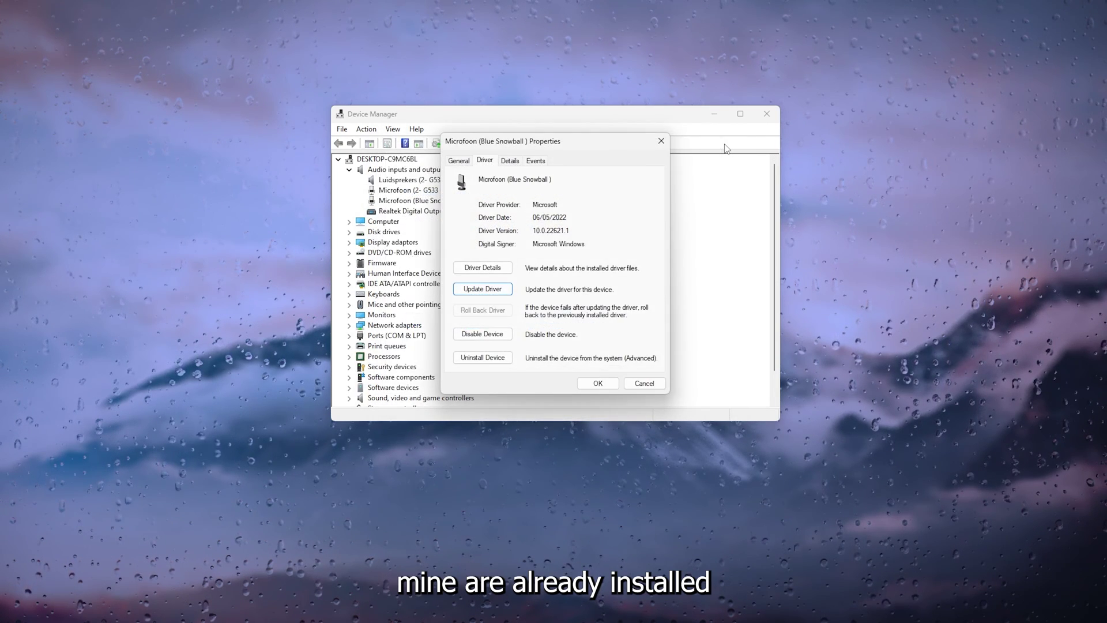
left_click(596, 383)
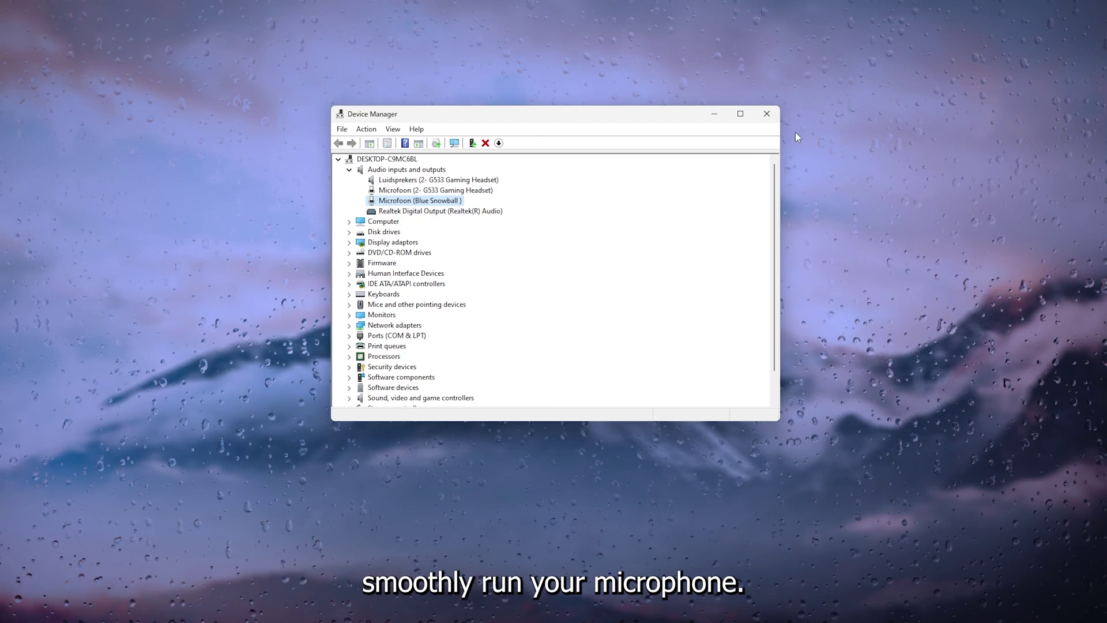
left_click(769, 114)
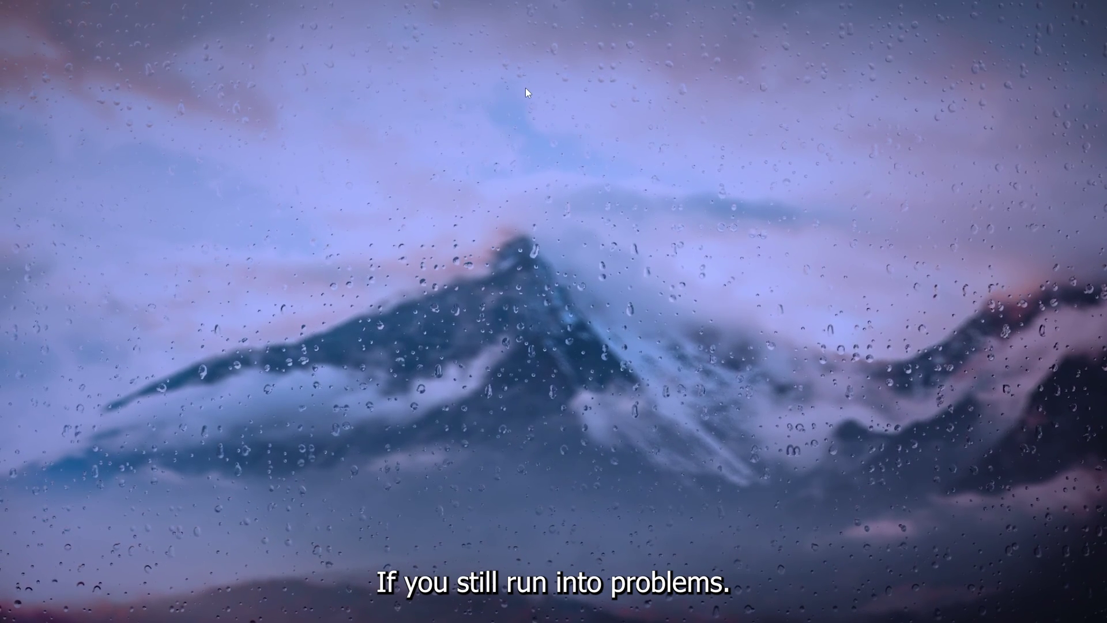